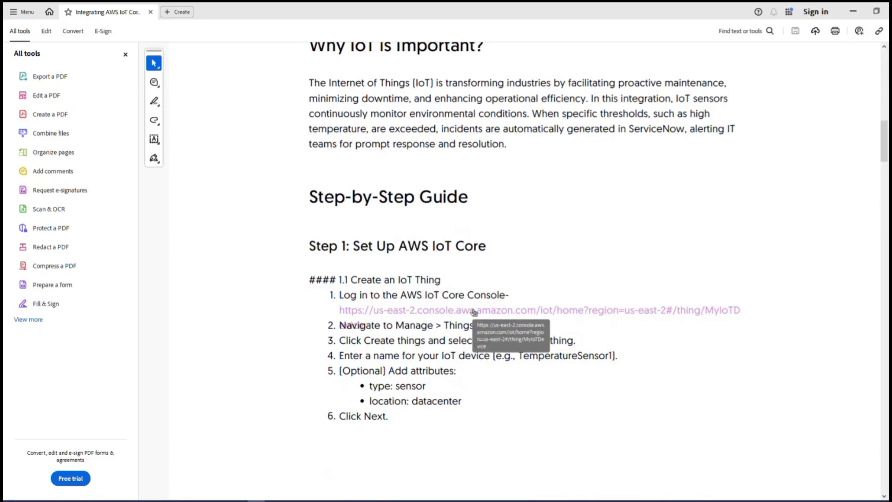
Switch from the PDF guide to the AWS IoT console and start creating a single thing
click(853, 10)
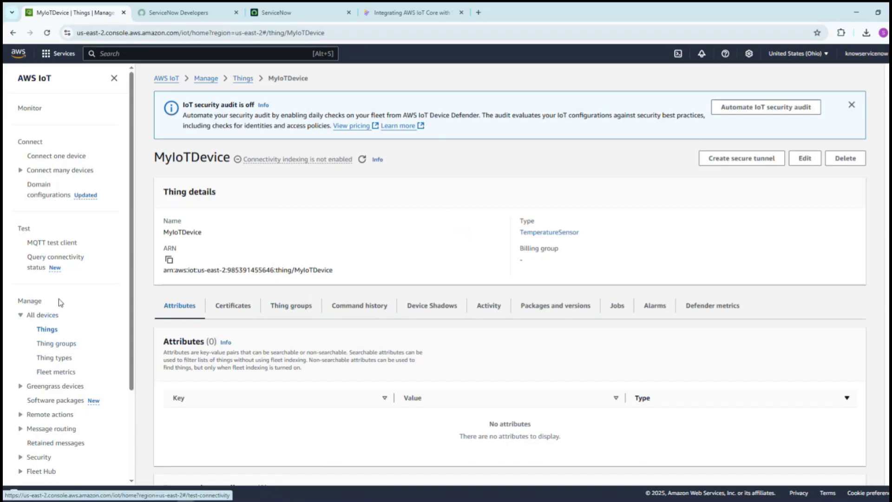
click(52, 331)
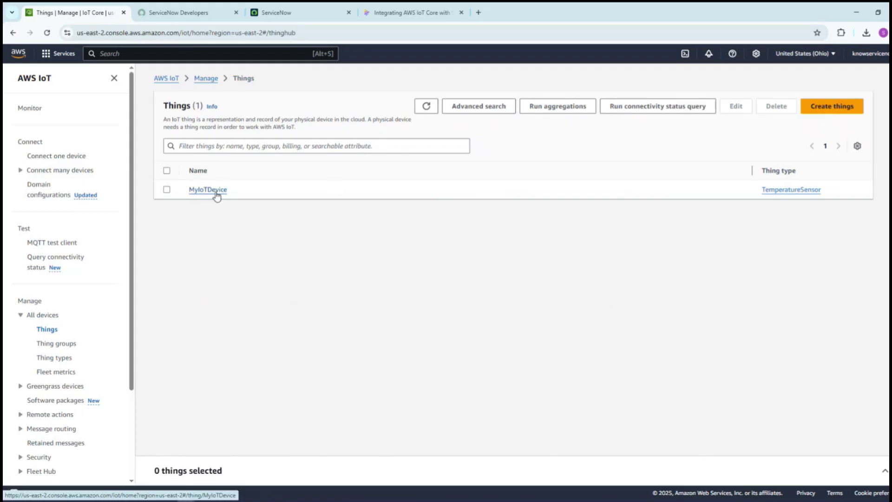
click(818, 109)
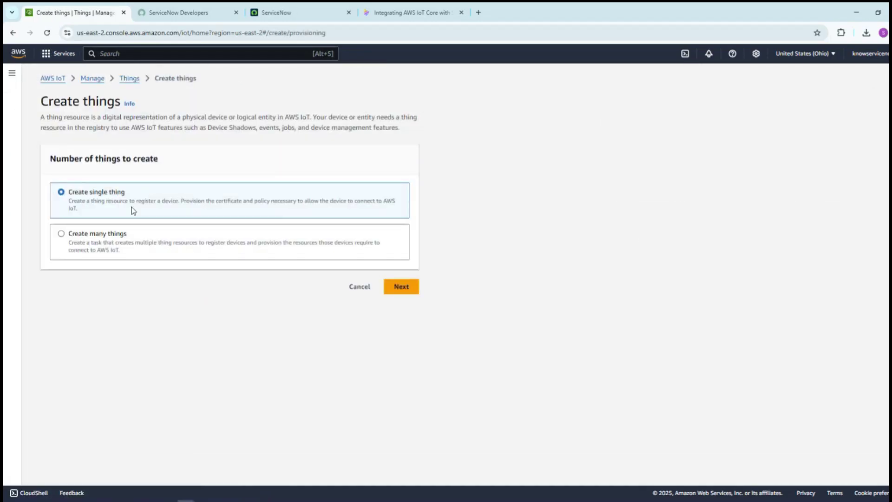
click(402, 287)
Name the new thing TemperatureSensor1 and assign it the existing thing type TemperatureSensor
click(219, 201)
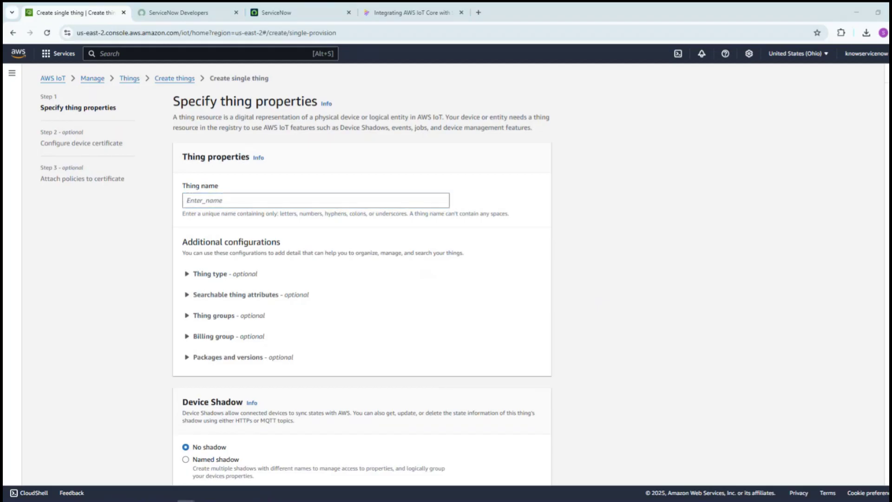
click(219, 204)
text(TemperatureSensor1)
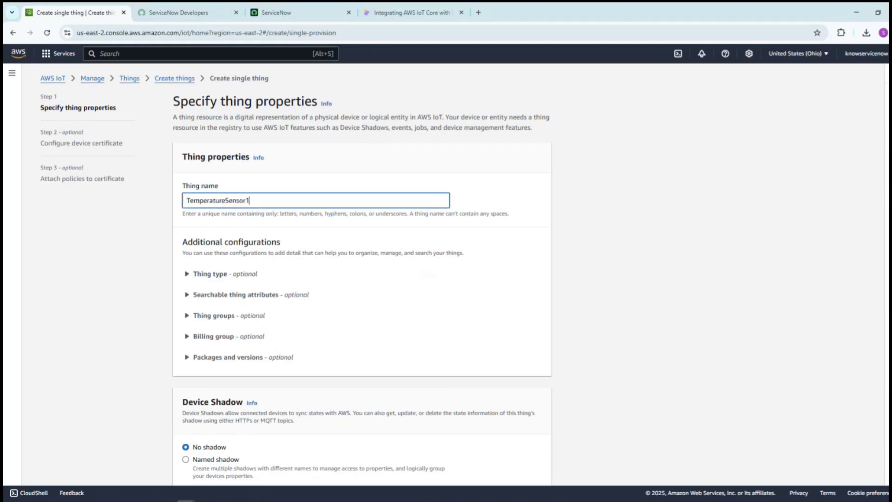
click(187, 276)
click(316, 322)
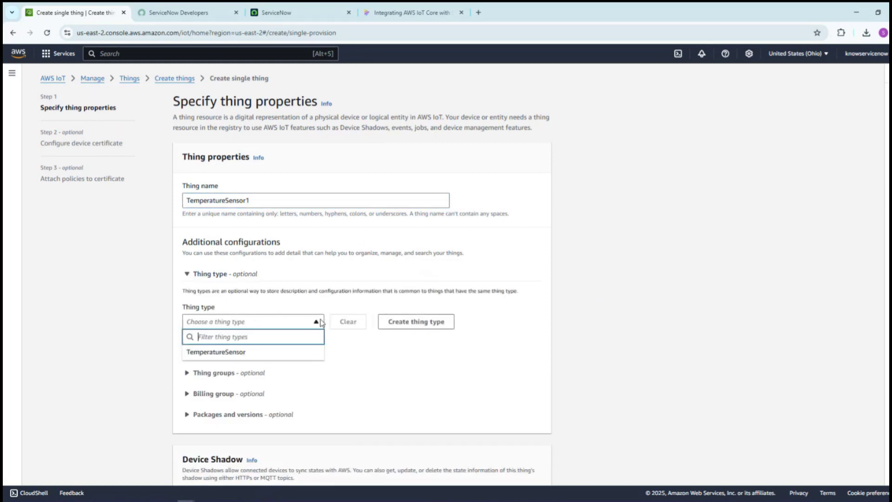
click(256, 355)
Add a non-searchable thing attribute with the key Type and the value Sensor
scroll(325, 359, down, 1)
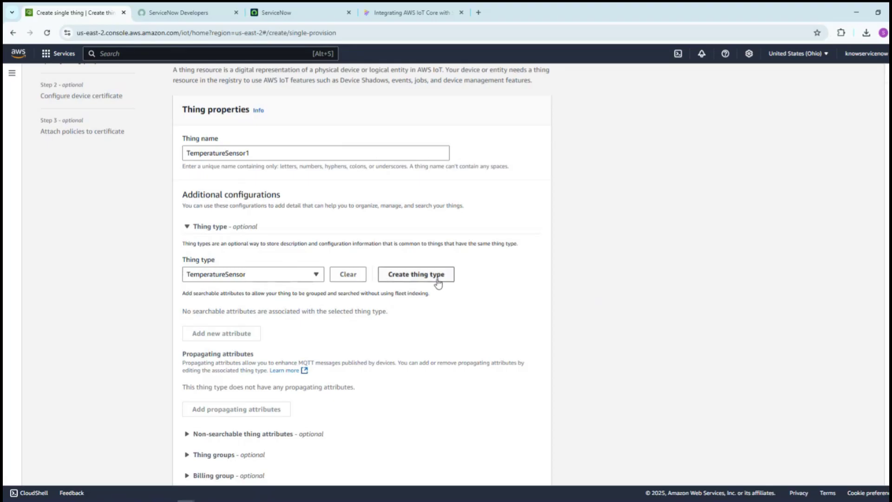
scroll(486, 361, down, 1)
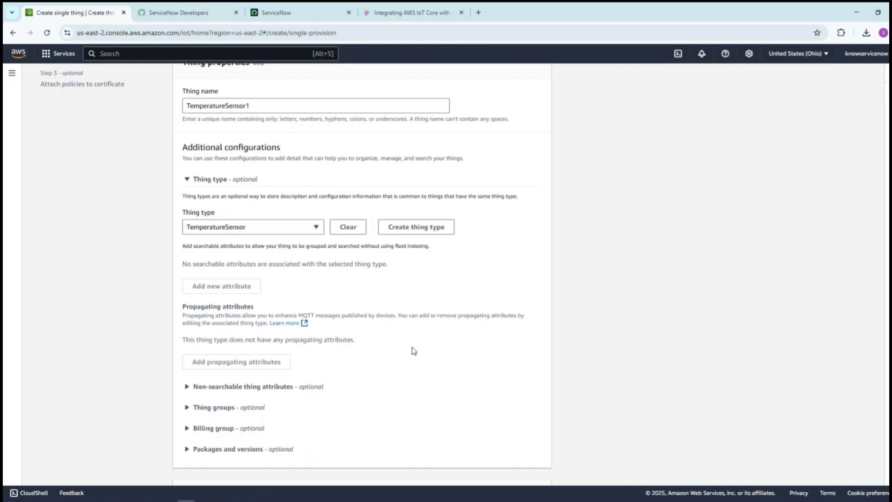
scroll(321, 270, down, 2)
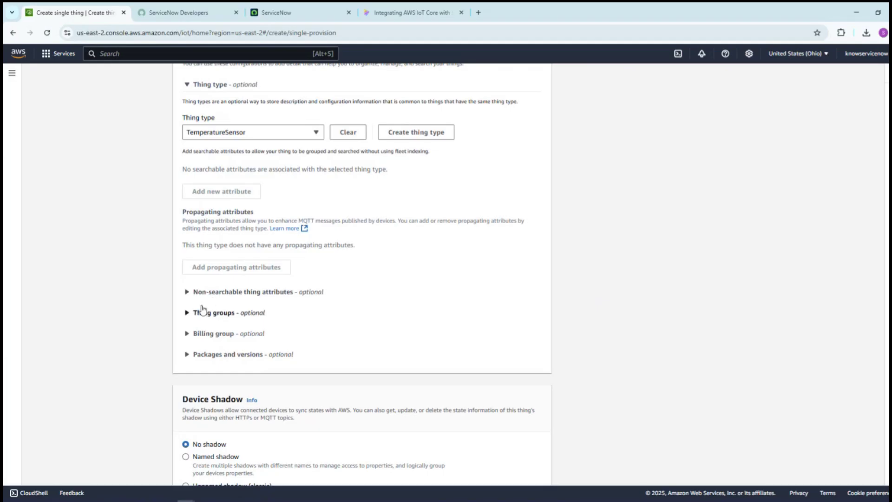
click(188, 292)
click(231, 349)
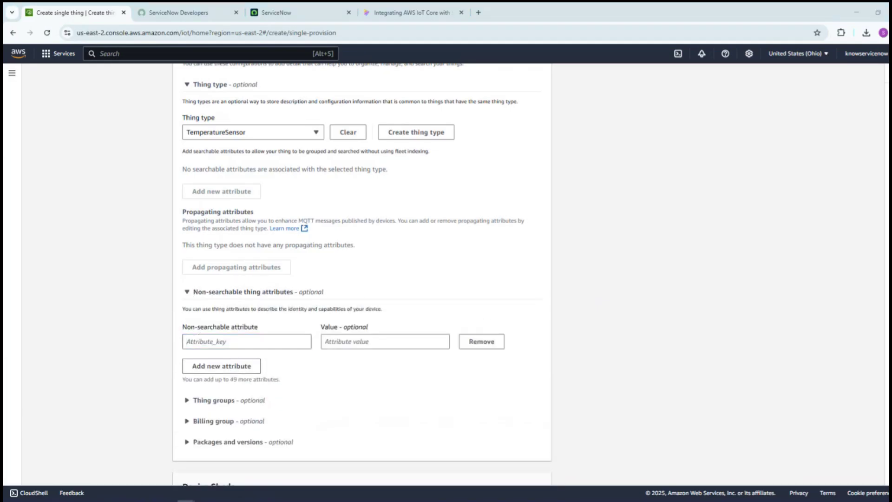
click(240, 340)
text(Type)
click(396, 345)
text(Sensor)
Add a second non-searchable attribute with the key Location and the value Datacenter
click(222, 366)
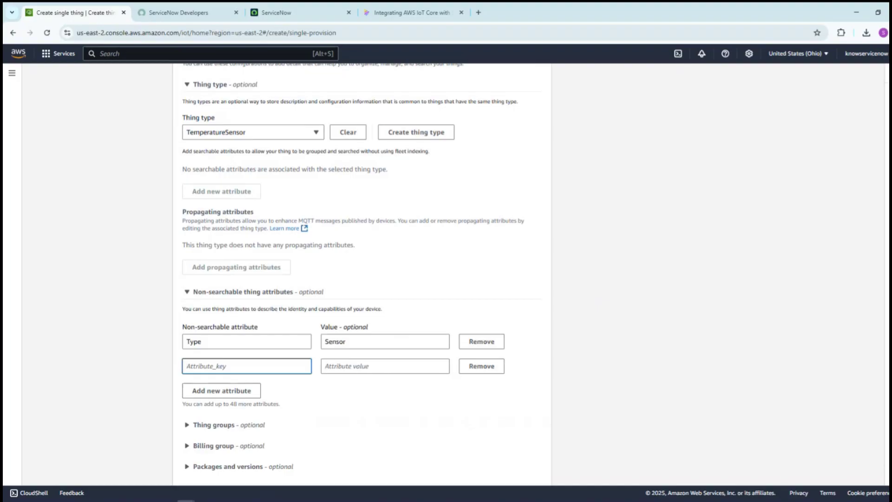
text(Location)
click(385, 366)
text(Datacenter)
Create the thing with no device shadow and an auto-generated certificate, without attaching any policy
scroll(212, 291, down, 2)
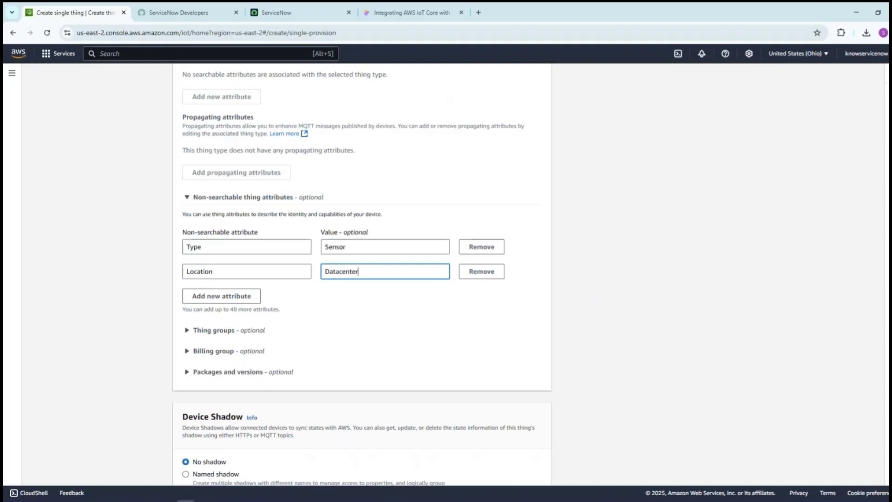
click(325, 372)
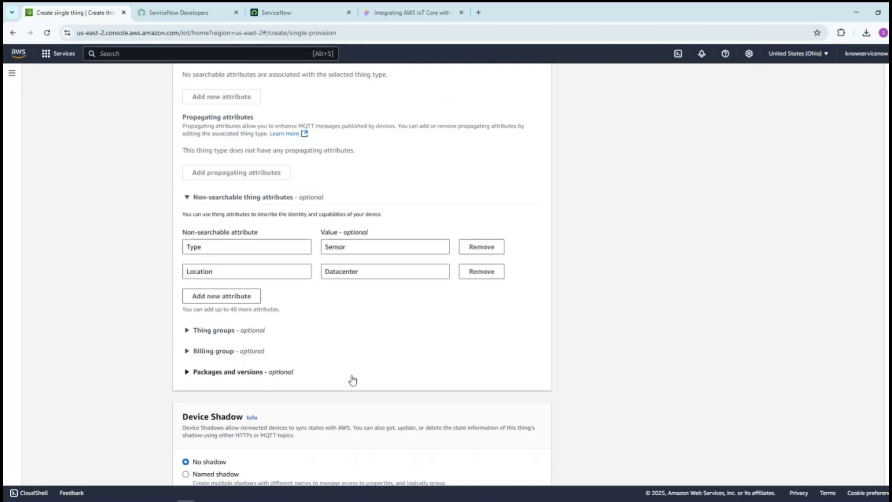
scroll(562, 364, down, 2)
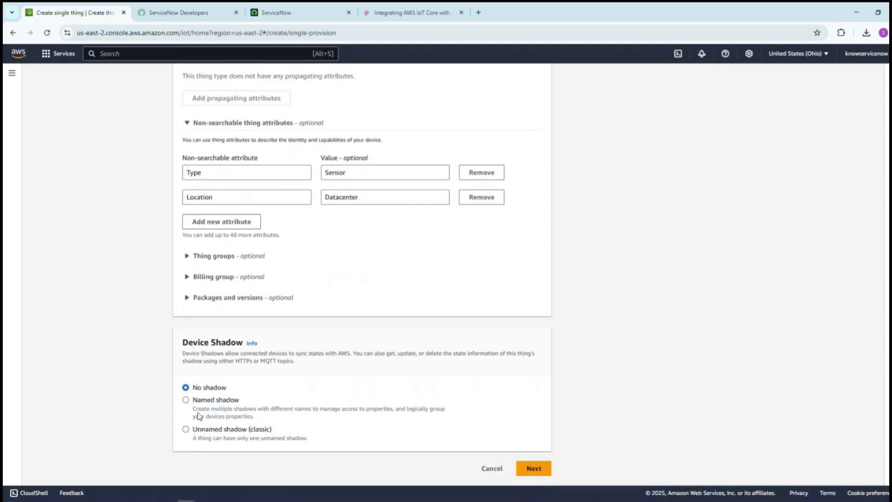
click(534, 468)
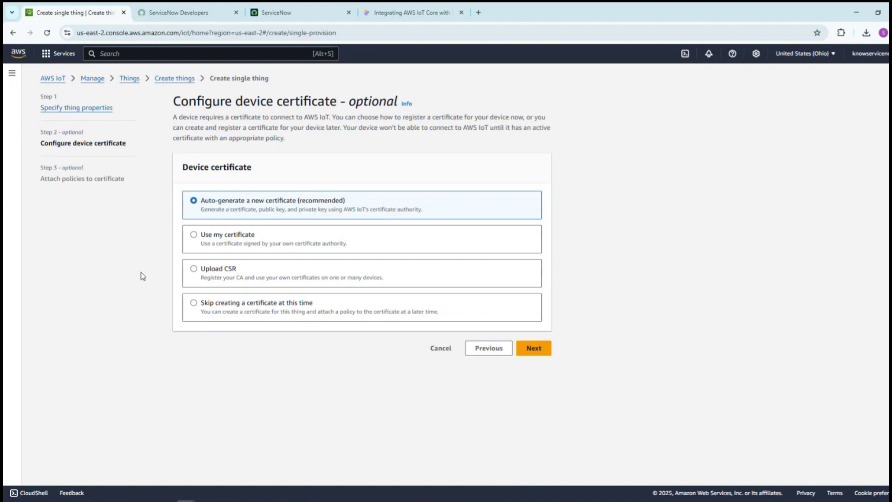
click(535, 348)
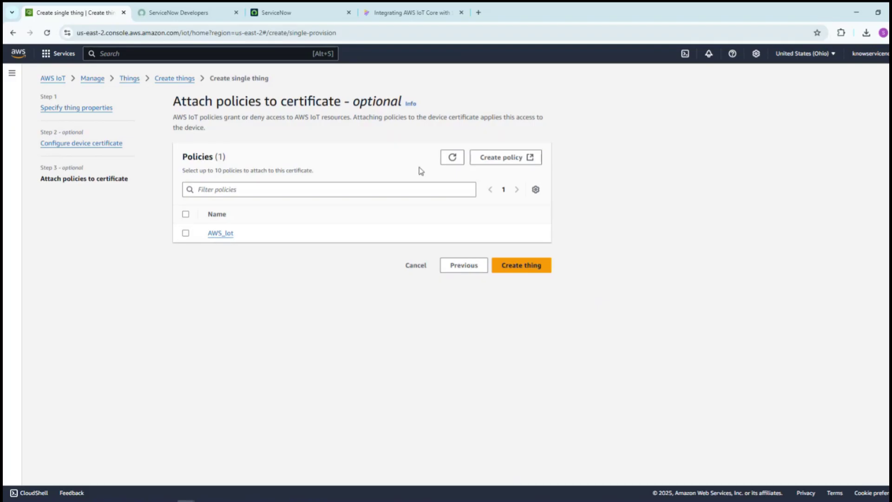
click(523, 271)
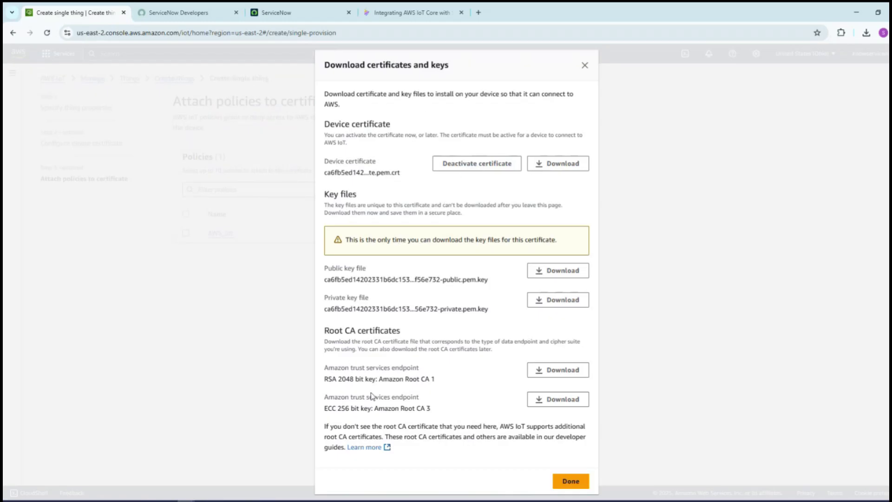
Download the public and private key files, both Amazon root CA certificates and the device certificate, and finish the download dialog
click(565, 272)
click(559, 305)
click(546, 380)
click(550, 409)
click(551, 172)
scroll(523, 297, down, 1)
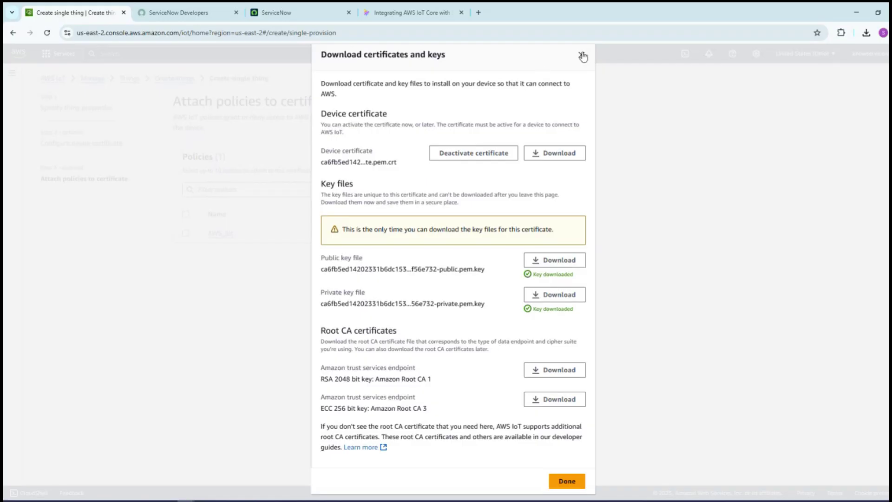
click(558, 481)
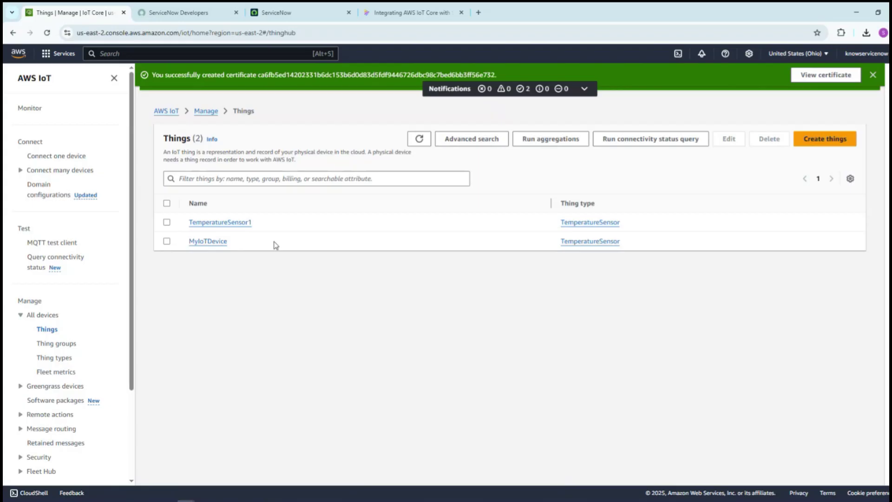
Open TemperatureSensor1 to examine its attributes, its attached certificate and that certificate's details and policies
click(231, 222)
scroll(239, 254, down, 2)
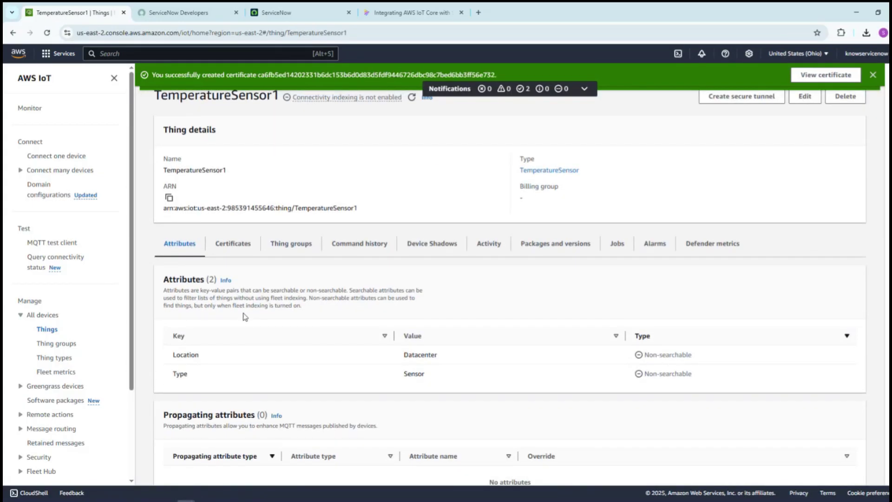
scroll(593, 285, down, 1)
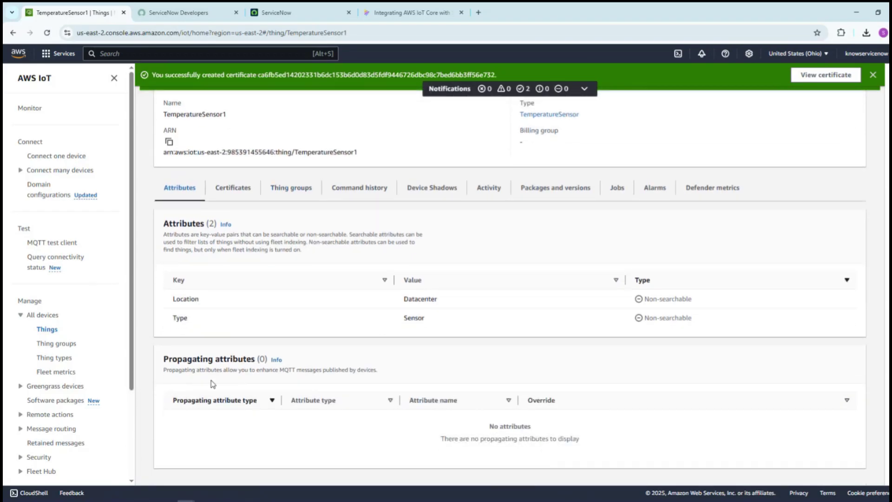
click(238, 187)
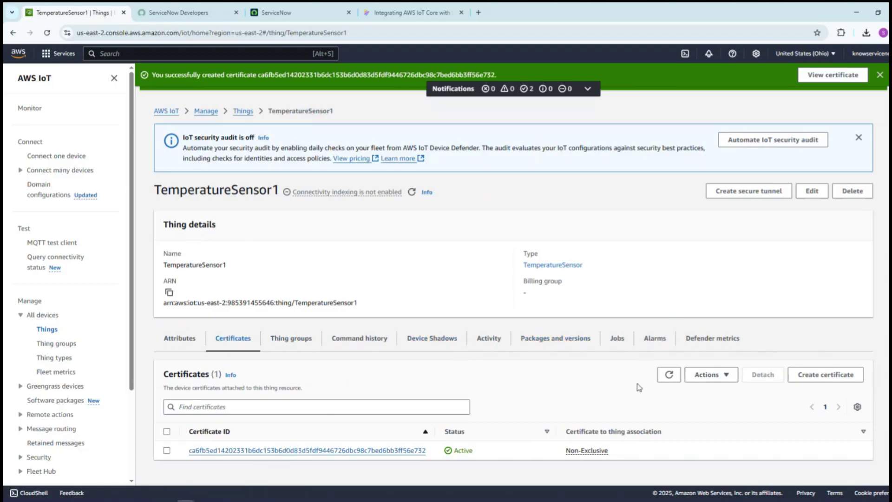
click(322, 450)
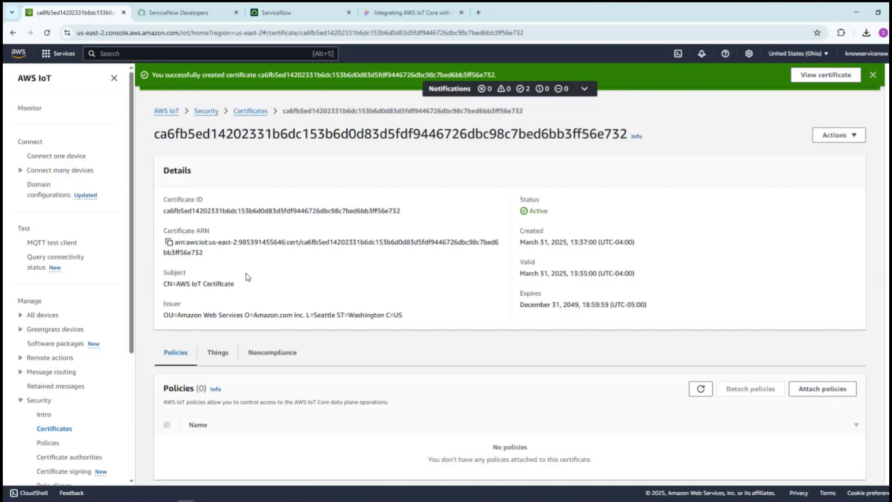
scroll(247, 277, down, 1)
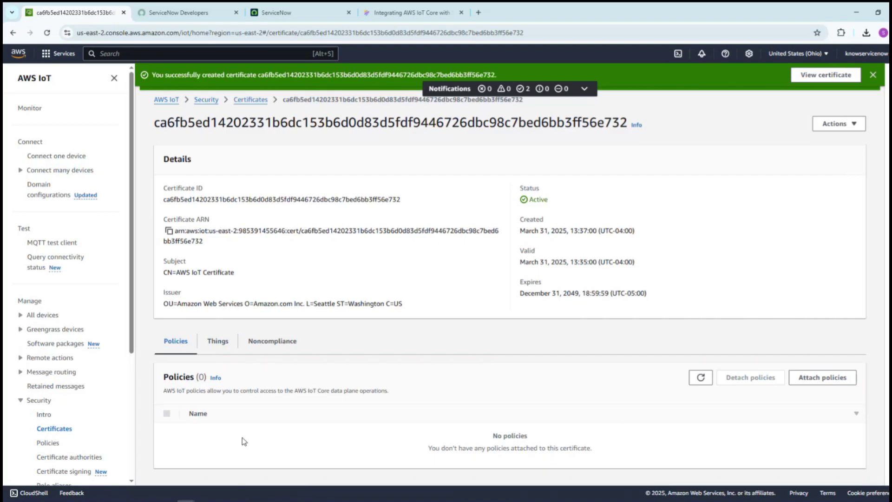
Open the AWS IoT security policies in a new browser tab and start a new policy named ServiceNowPolicy
scroll(29, 406, down, 2)
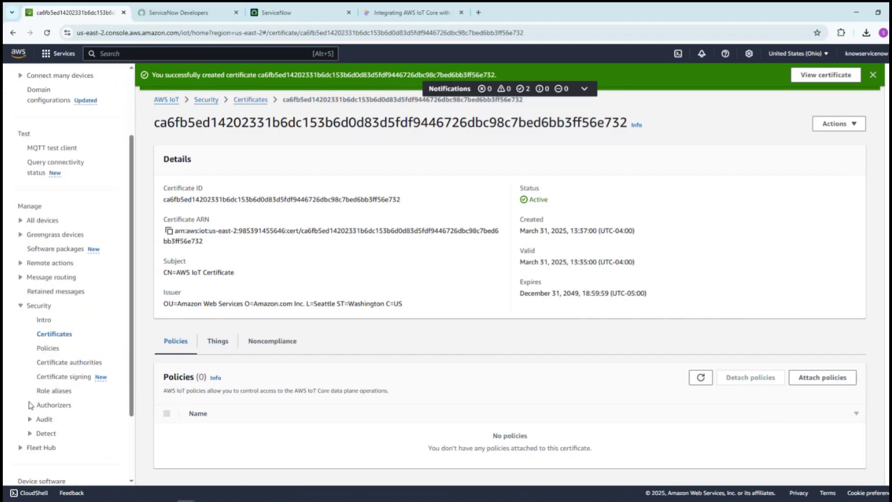
middle_click(46, 349)
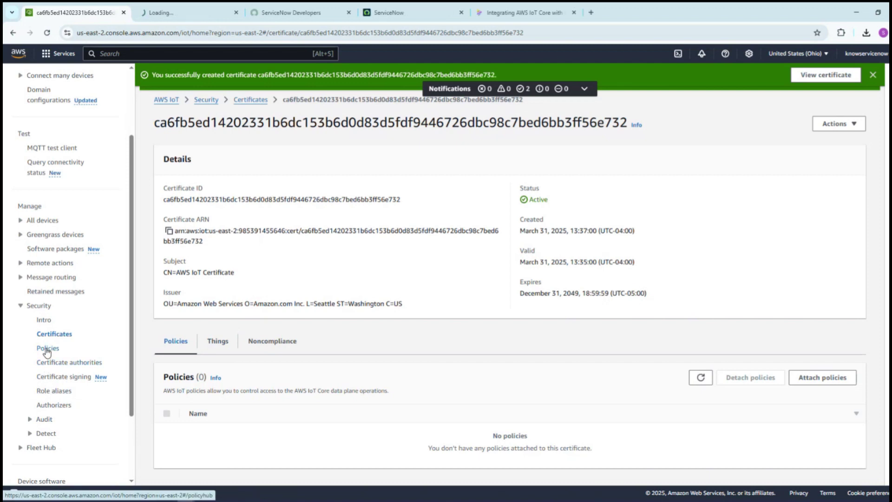
click(163, 13)
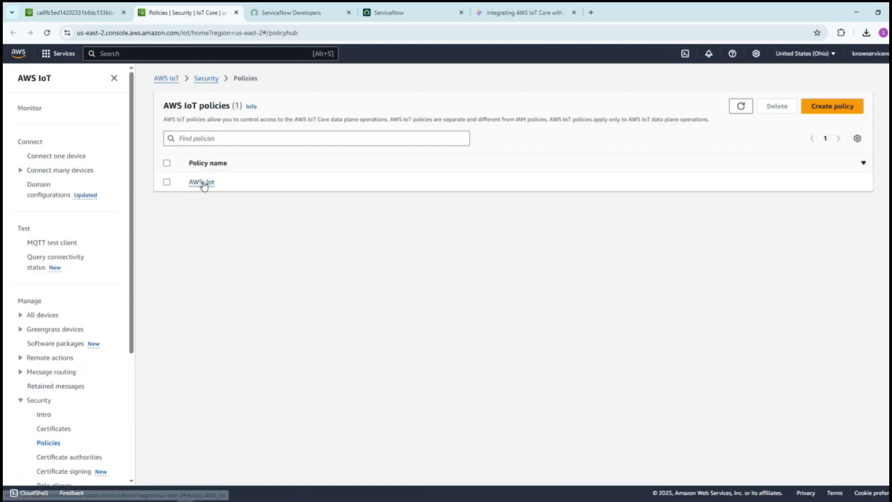
click(832, 106)
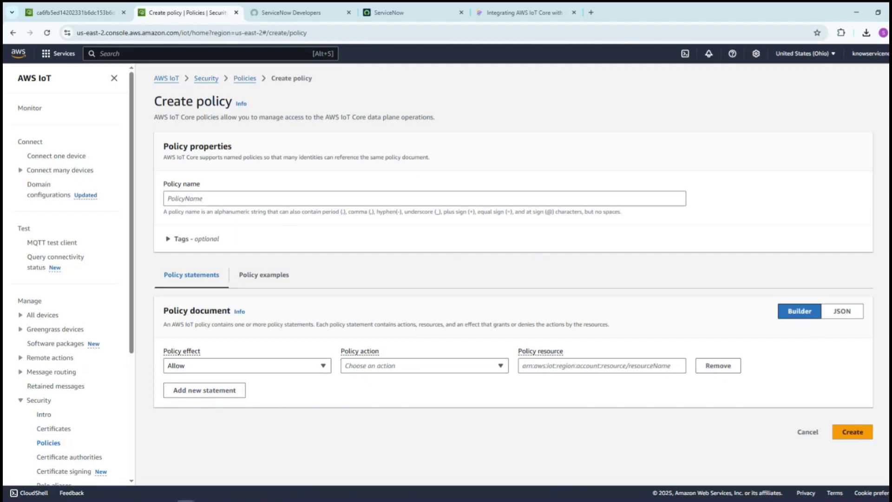
key(alt+Tab)
click(196, 199)
click(229, 224)
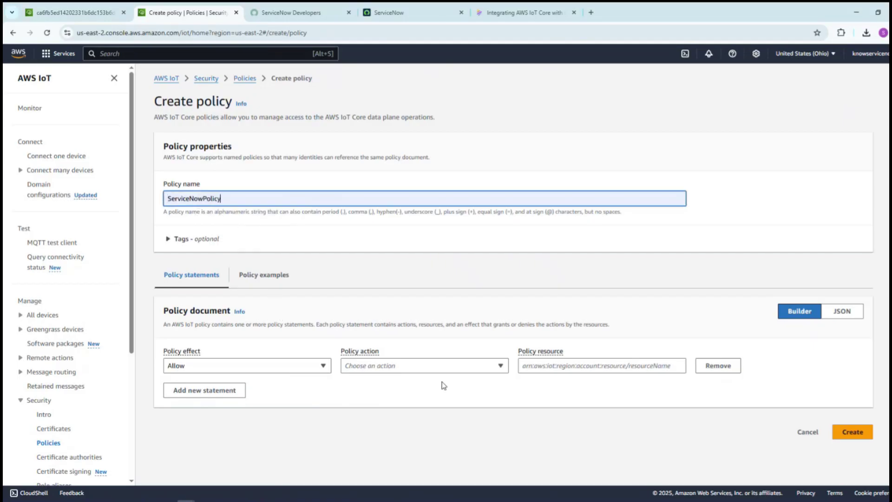
Replace the JSON policy document with a version 2012-10-17 statement allowing iot:Connect, iot:Publish, iot:Subscribe and iot:Receive on resource "*", and review it
click(845, 313)
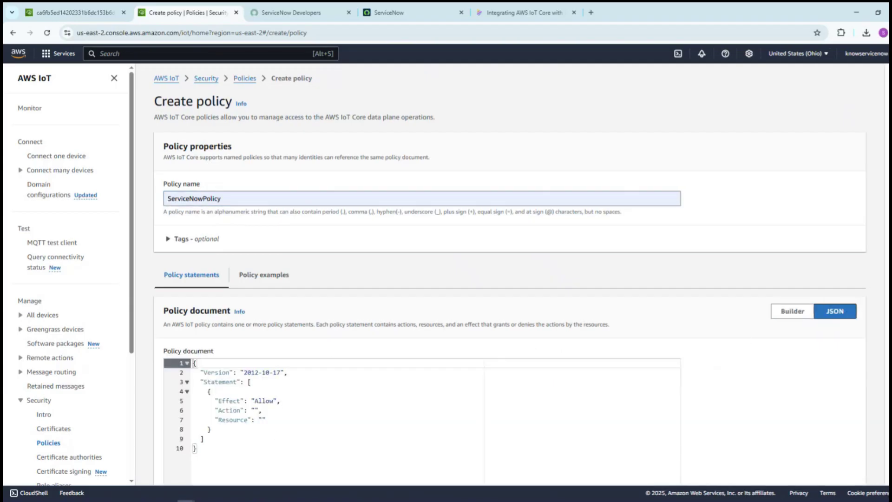
click(163, 472)
key(ctrl+a)
text({   "Version": "2012-10-17",   "Statement": [     {       "Effect": "Allow",       "Action": [         "iot:Connect",         "iot:Publish",         "iot:Subscribe",         "iot:Receive"       ],       "Resource": "*"     }   ] })
scroll(273, 458, down, 3)
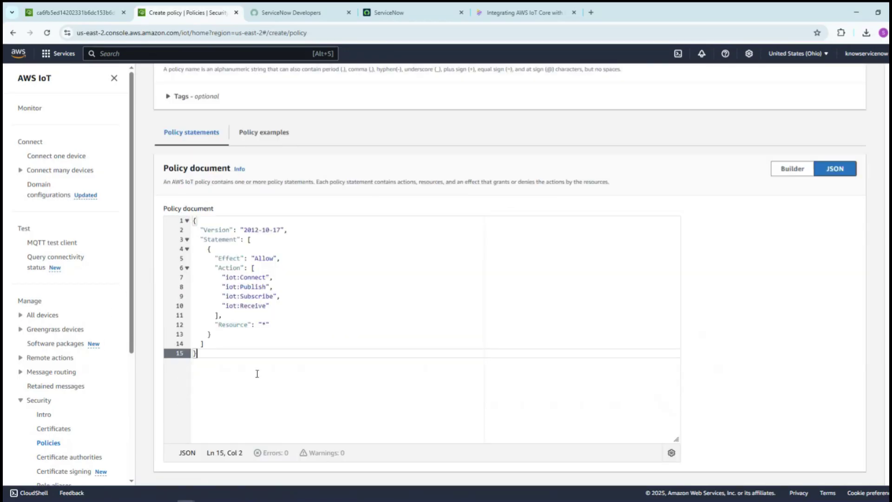
scroll(302, 361, down, 1)
scroll(372, 362, up, 1)
scroll(353, 335, down, 1)
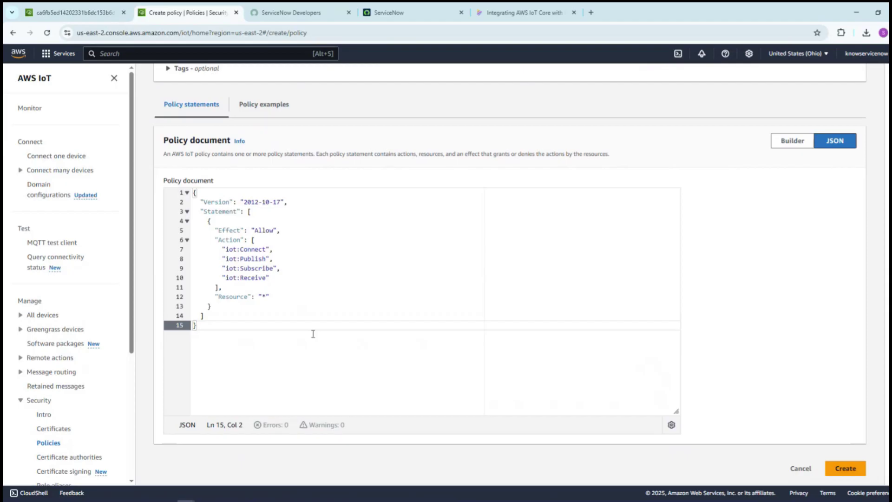
scroll(242, 146, up, 4)
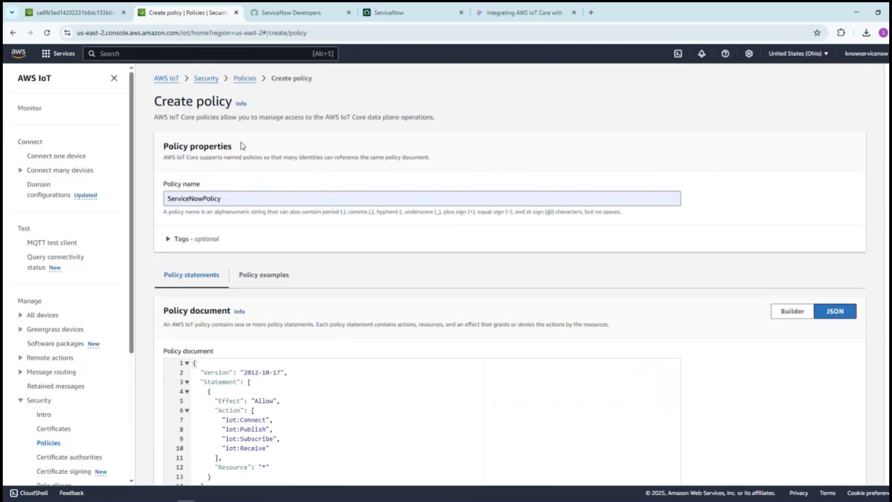
scroll(465, 347, down, 3)
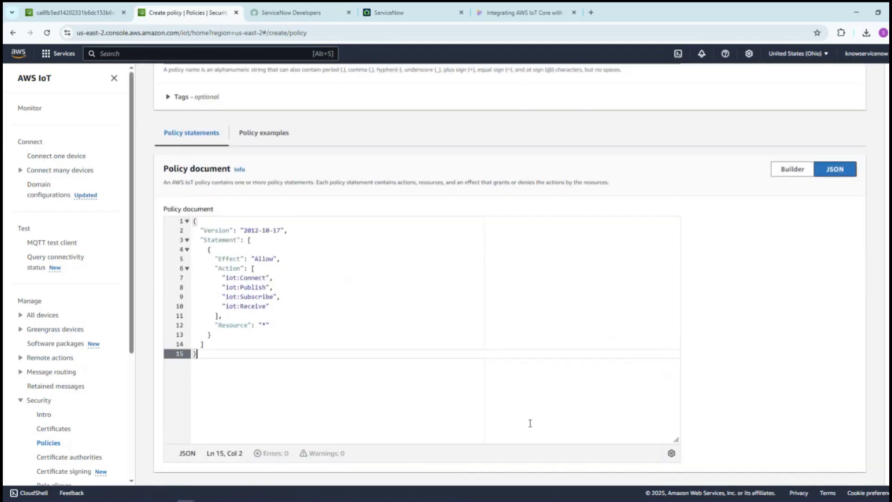
scroll(555, 425, down, 1)
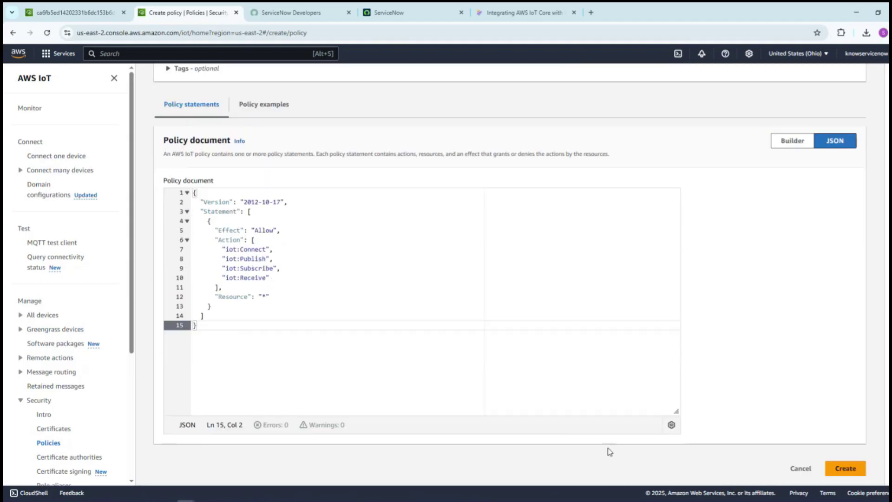
Create the ServiceNowPolicy policy and open the certificate attached to the TemperatureSensor1 thing
click(845, 469)
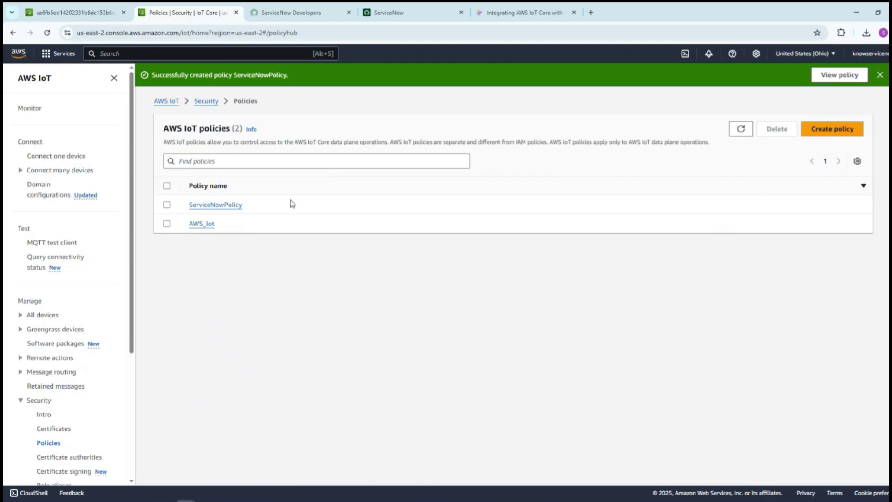
scroll(48, 407, down, 2)
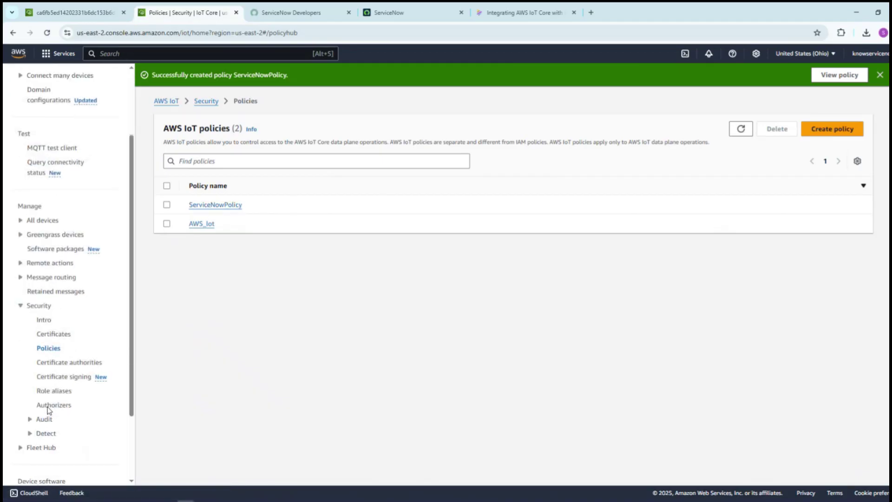
click(20, 220)
click(48, 234)
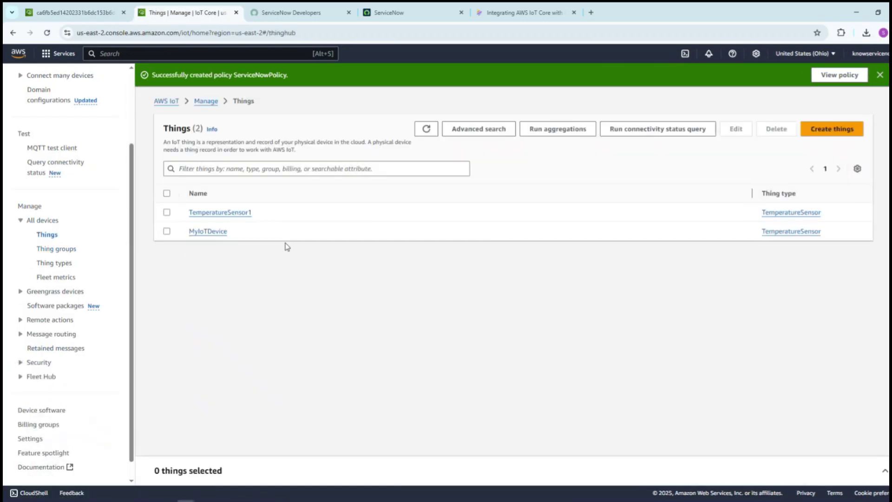
click(211, 214)
scroll(275, 359, down, 3)
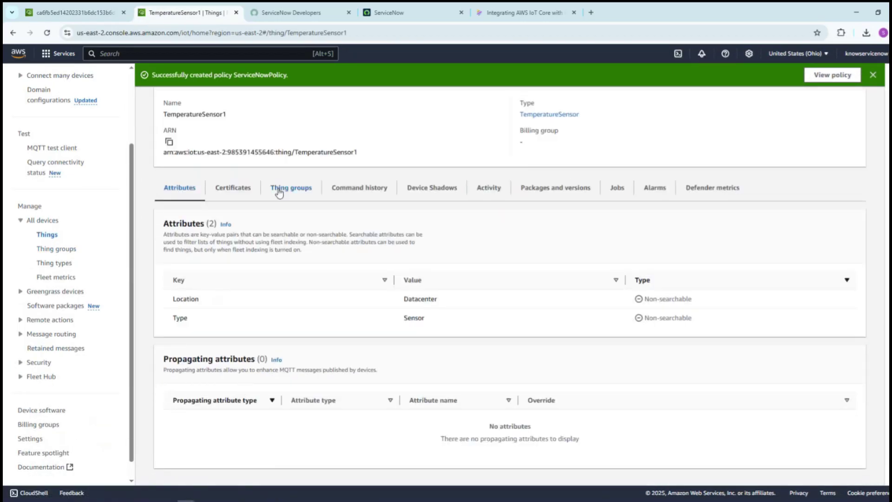
click(248, 194)
click(221, 441)
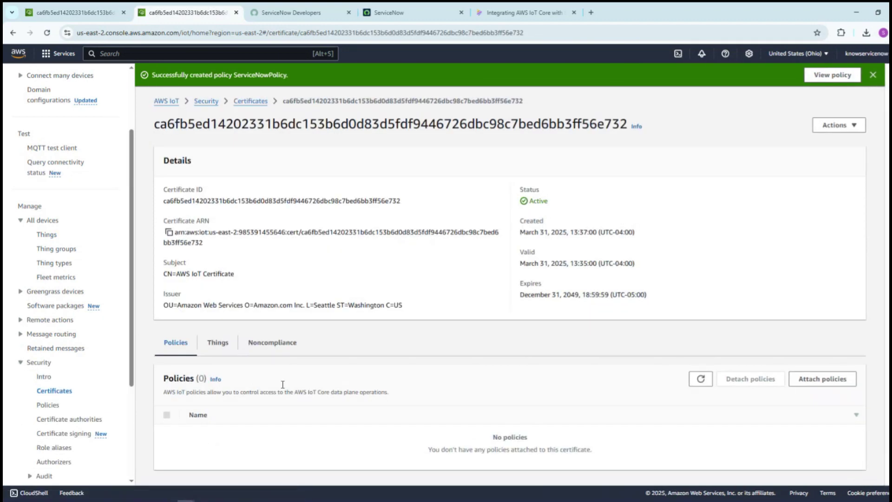
Attach ServiceNowPolicy to the TemperatureSensor1 certificate
click(821, 379)
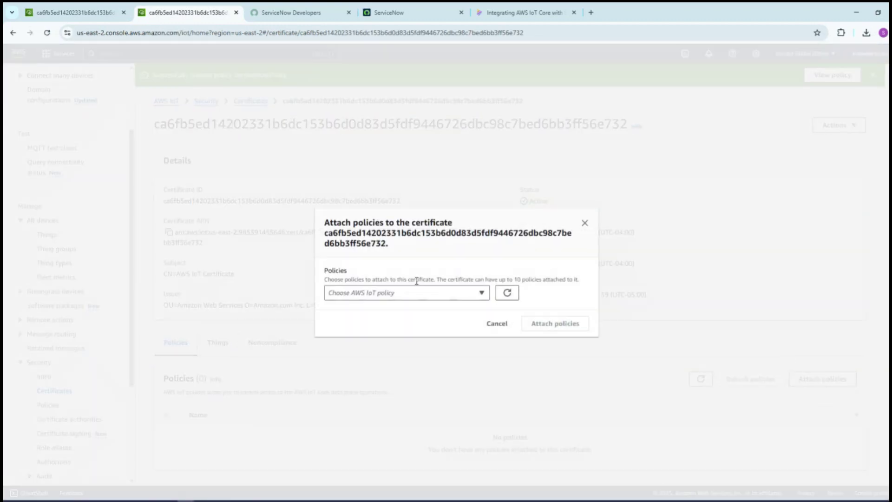
click(480, 294)
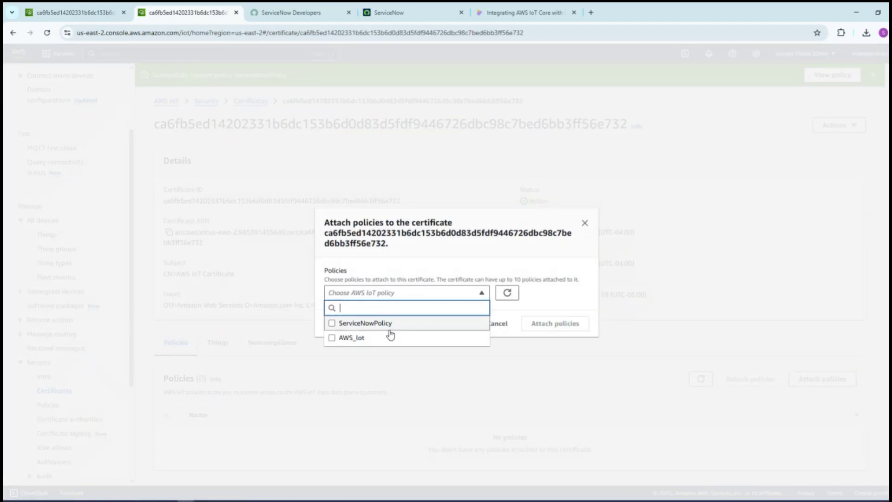
click(360, 322)
click(555, 334)
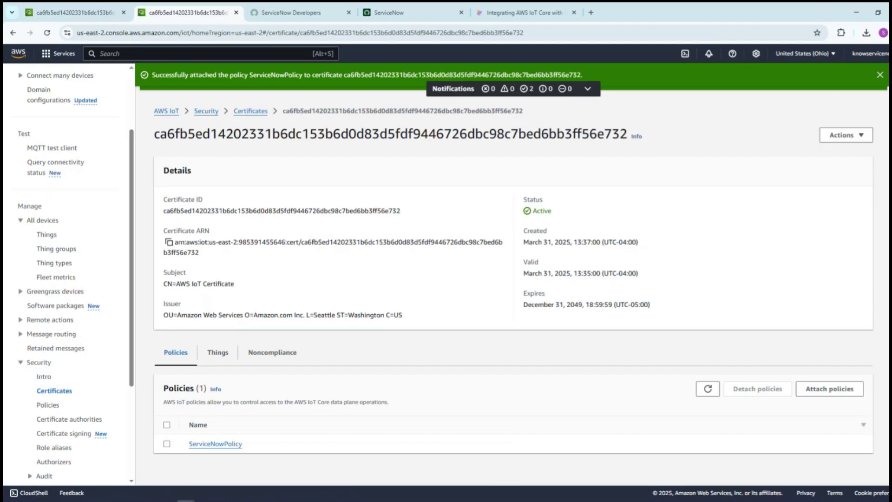
Check the IoT rule instructions in the PDF guide in Adobe Acrobat and start a new message routing rule in AWS IoT
click(257, 499)
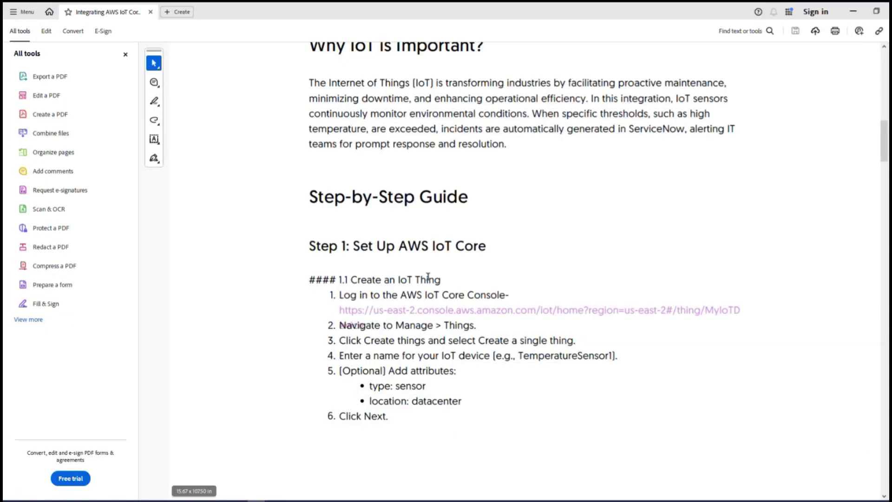
scroll(442, 327, down, 5)
scroll(442, 327, down, 10)
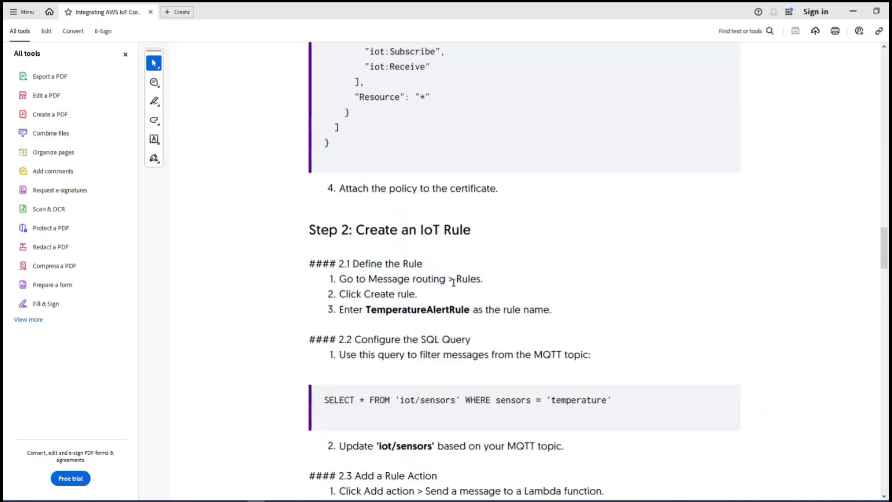
click(849, 15)
scroll(47, 384, down, 3)
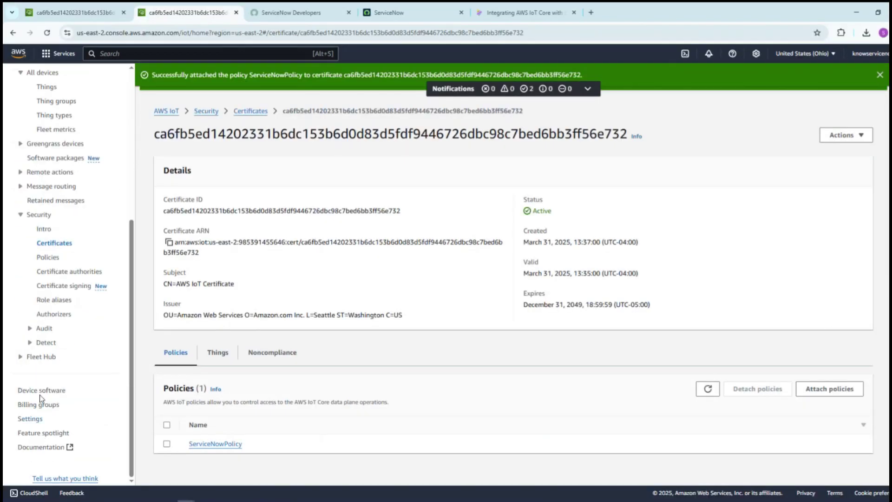
scroll(23, 335, up, 3)
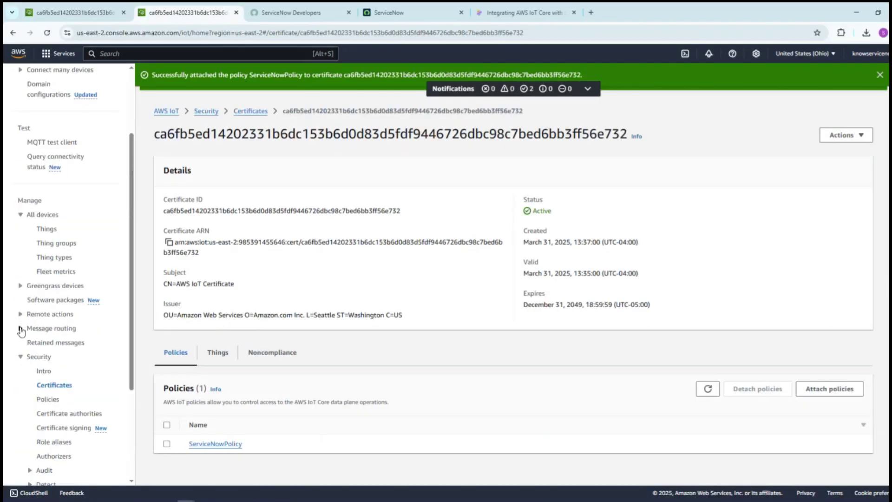
click(20, 329)
click(44, 345)
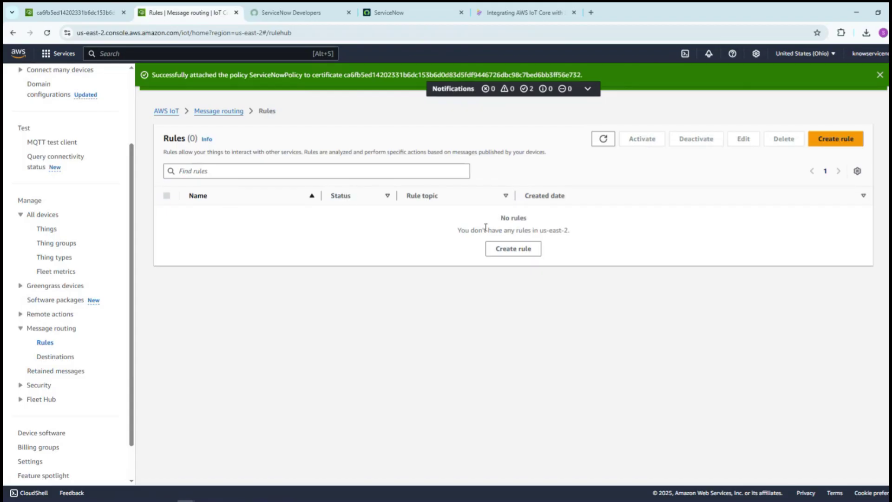
click(506, 251)
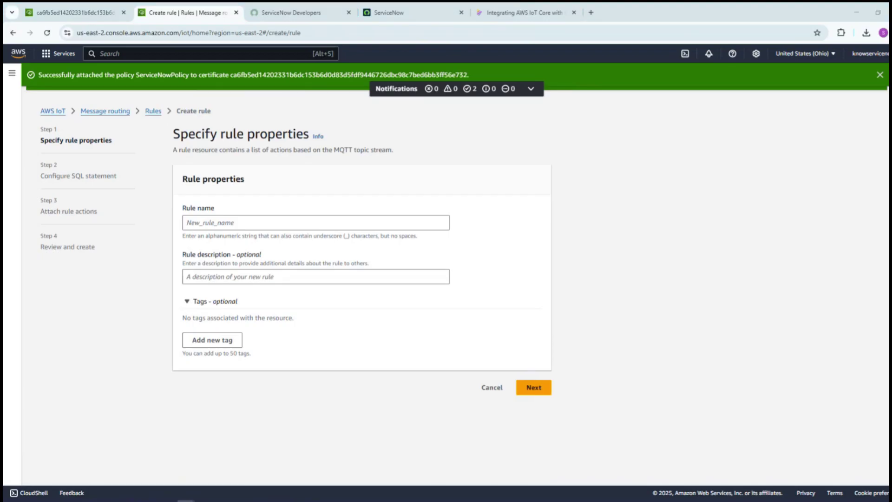
Name the rule TemperatureAlertRule and continue to its SQL statement configuration
click(223, 222)
click(263, 245)
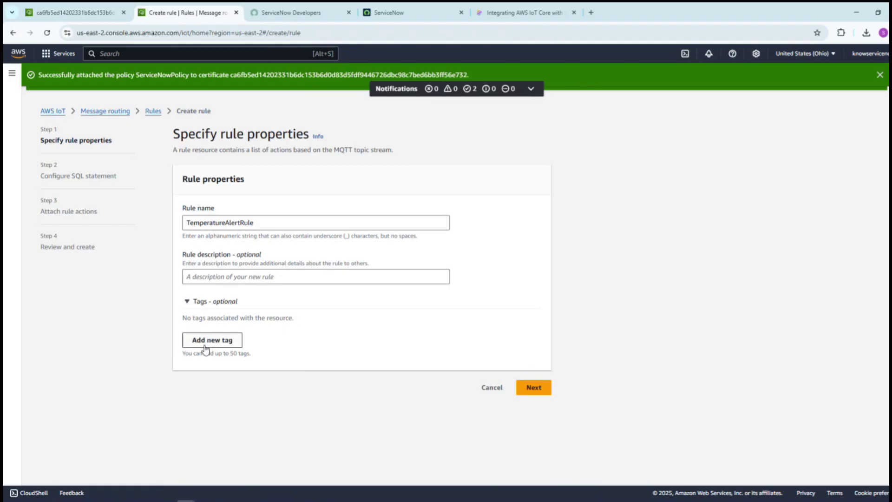
click(535, 393)
Replace the rule's SQL statement with SELECT * FROM 'iot/sensors' WHERE sensors = 'temperature' and continue to the rule actions
click(239, 315)
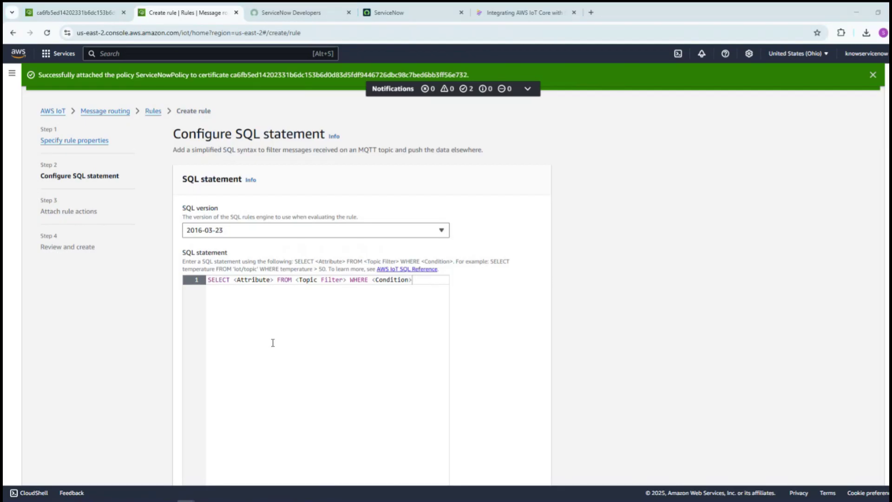
key(ctrl+a)
text(SELECT * FROM 'iot/sensors' WHERE sensors = 'temperature')
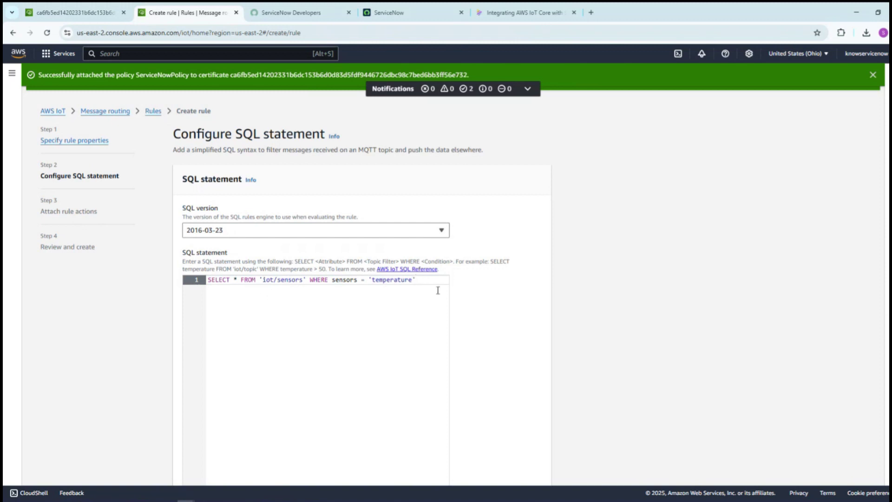
scroll(437, 293, down, 2)
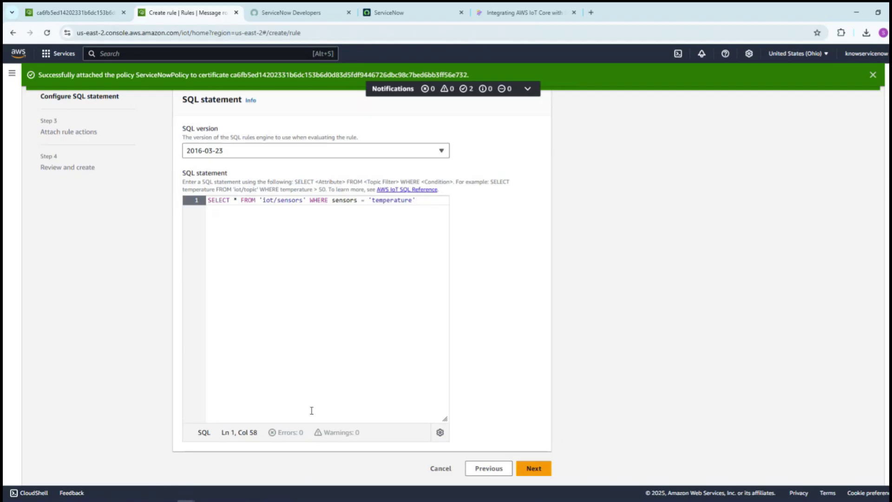
click(535, 469)
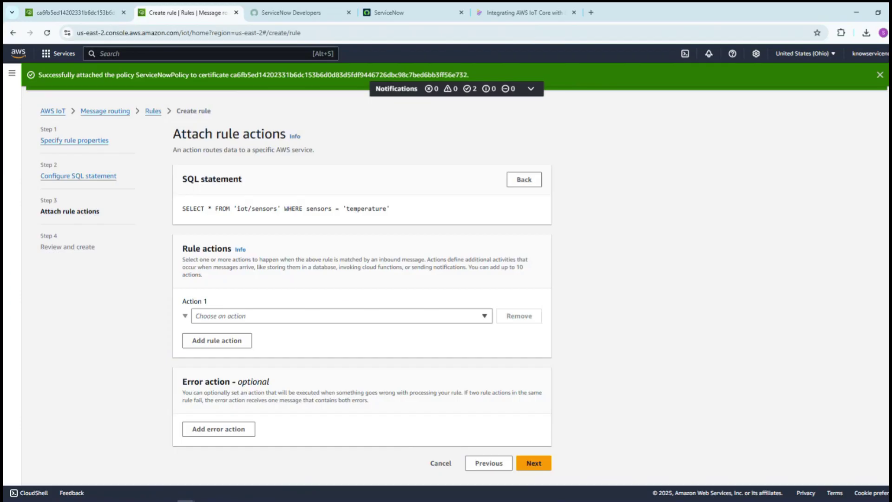
Set the rule's first action to Lambda with the ServiceNowIntegration function
click(229, 317)
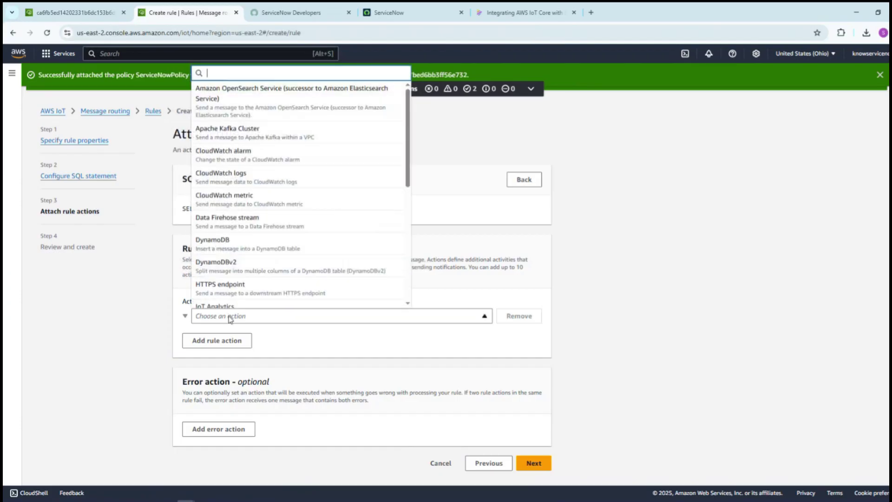
click(292, 334)
click(251, 315)
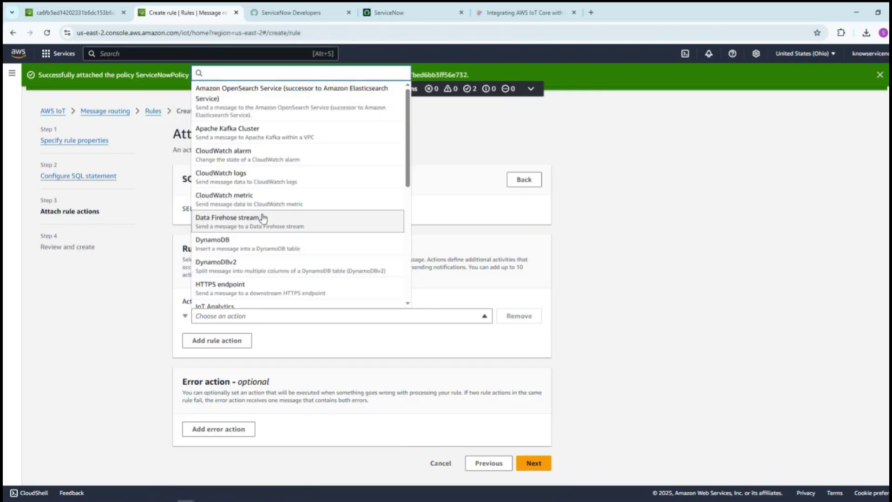
scroll(258, 204, down, 2)
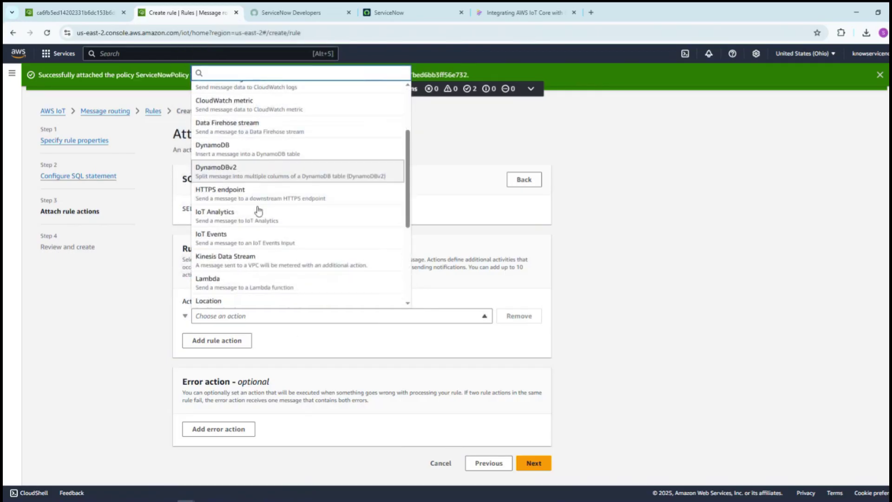
click(246, 285)
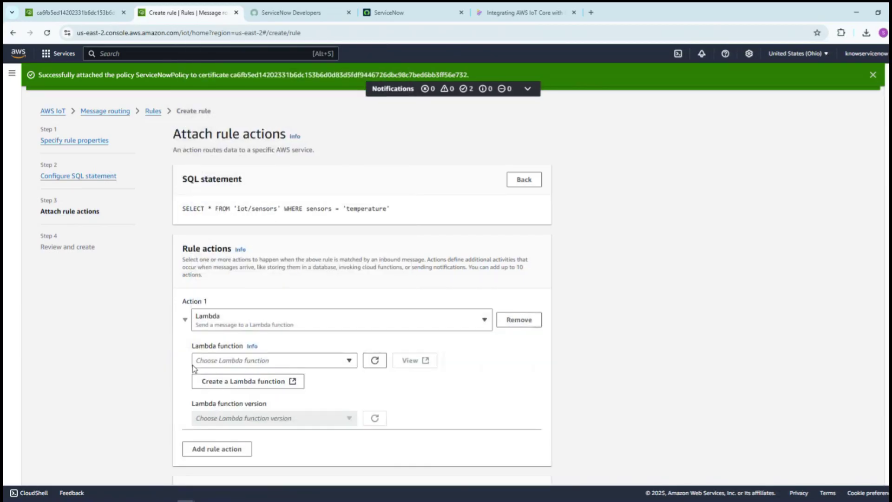
click(348, 361)
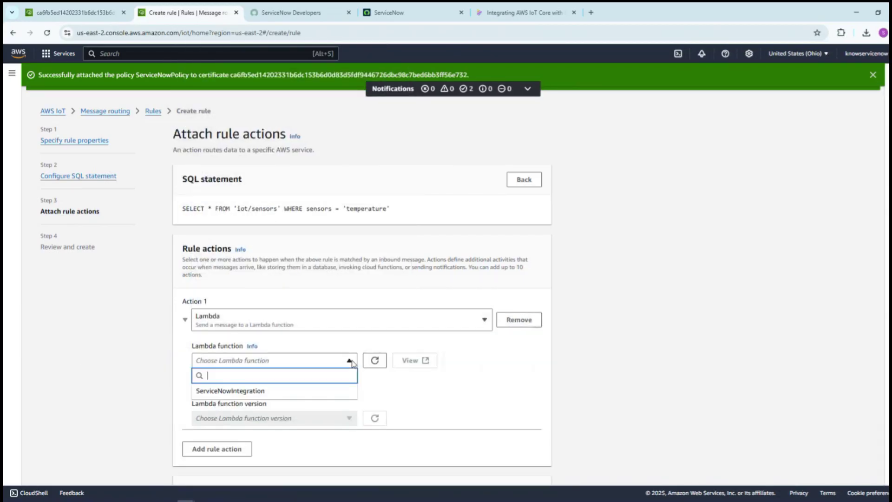
click(264, 392)
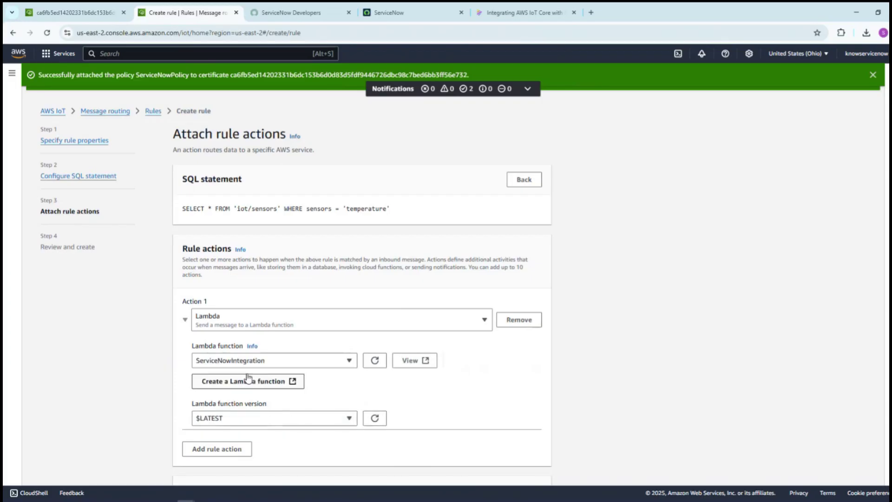
Look at the Lambda function creation page, and open the ServiceNowIntegration function to examine its lambda_function.py code
scroll(247, 391, down, 1)
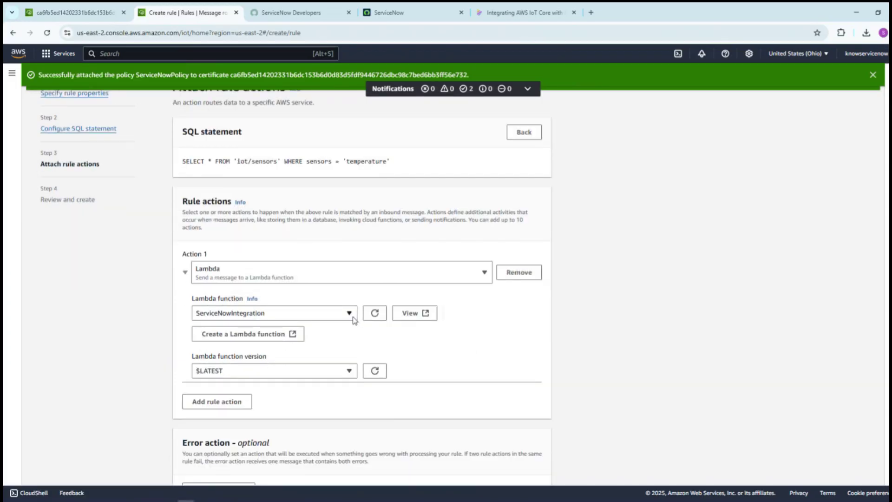
click(283, 338)
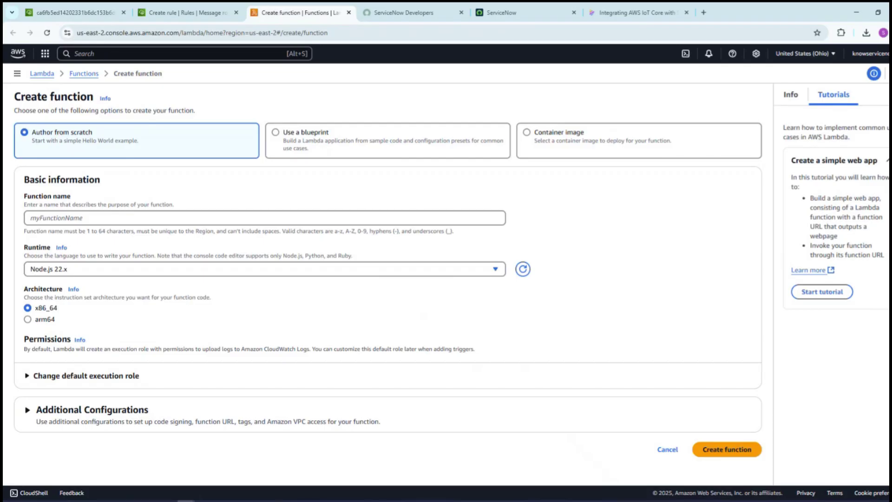
key(ctrl+shift+Tab)
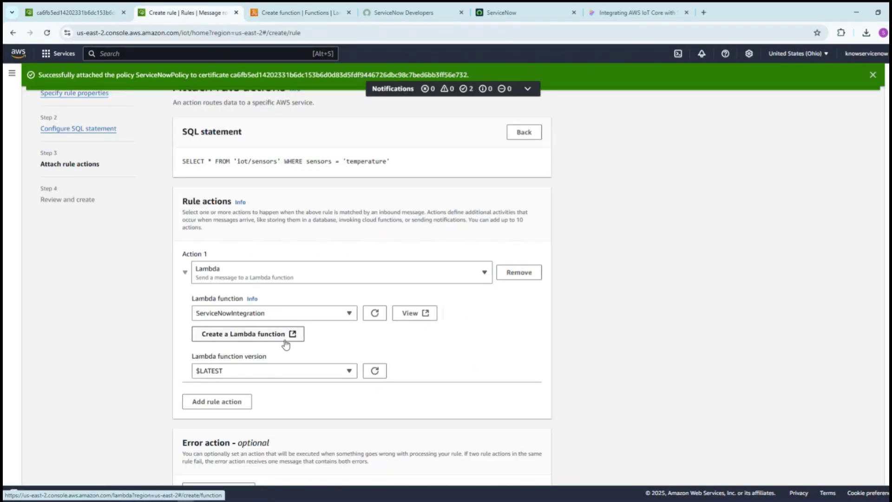
click(400, 319)
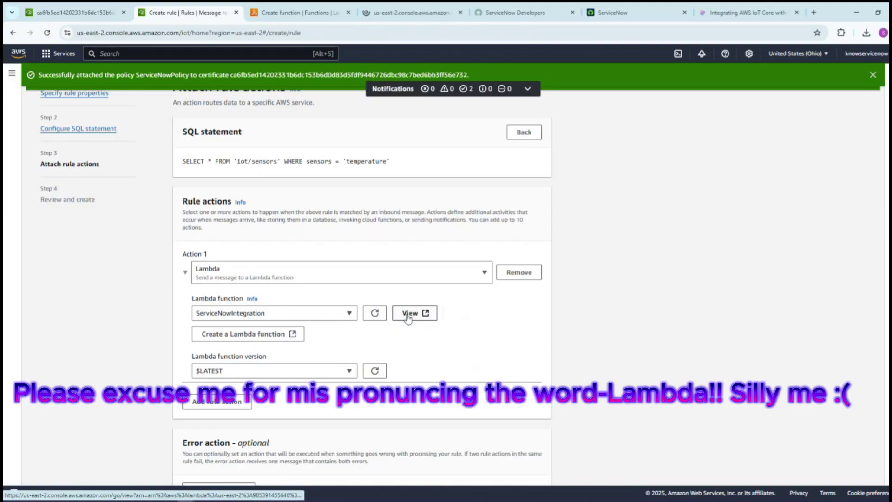
scroll(267, 317, down, 3)
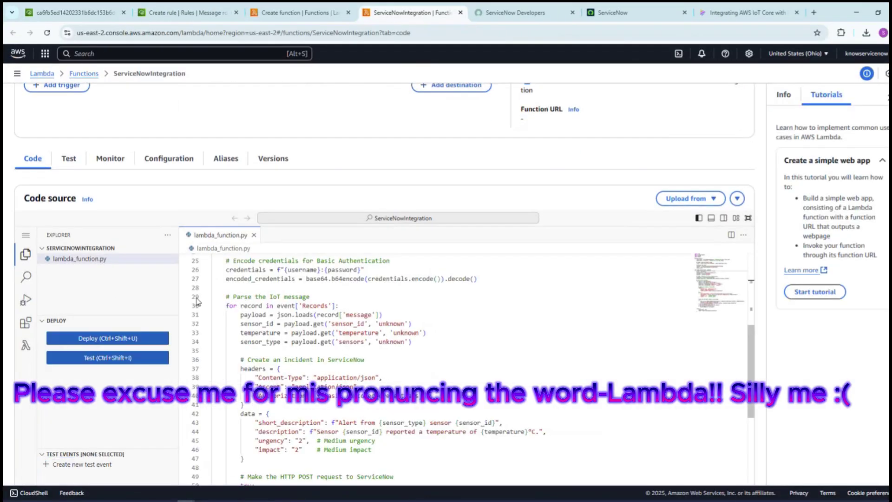
scroll(390, 327, up, 3)
scroll(390, 327, up, 4)
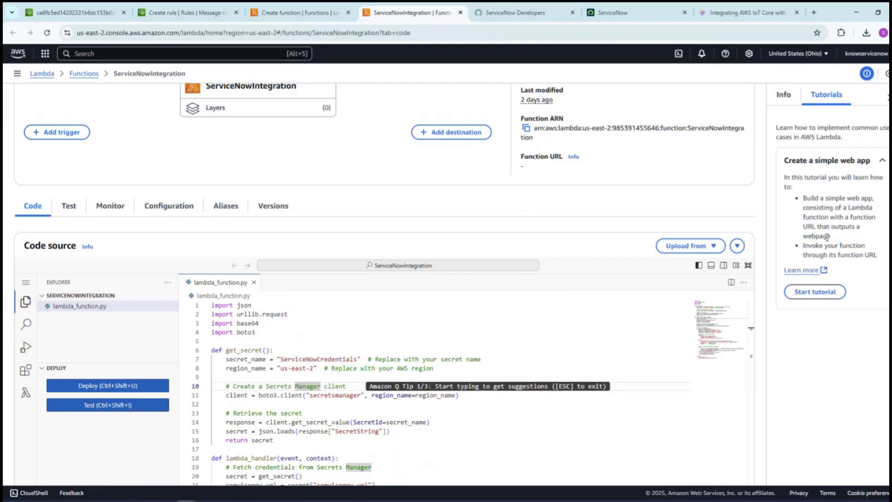
scroll(473, 393, down, 1)
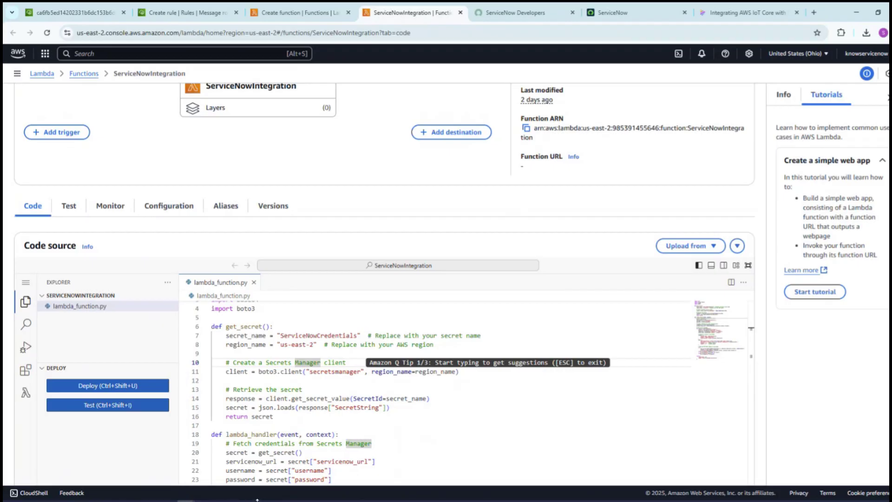
Switch to the PDF guide in Adobe Acrobat and review its integration overview diagram and introductory sections
click(257, 500)
scroll(506, 236, up, 15)
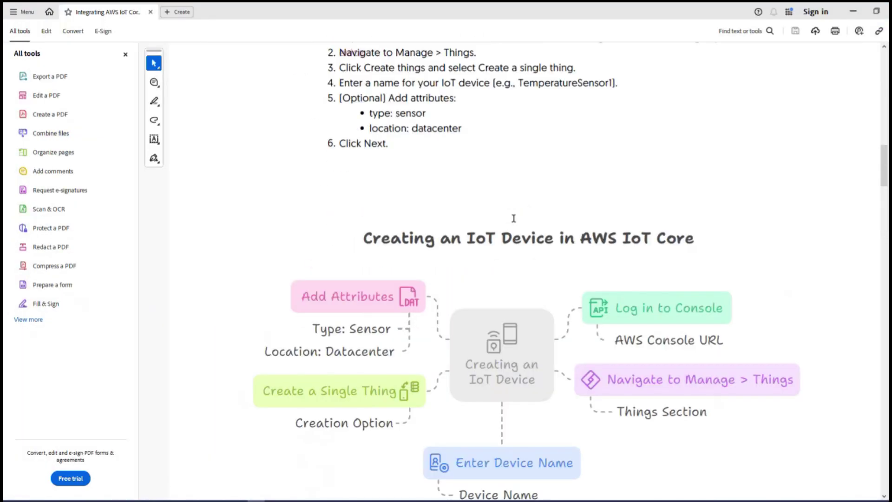
scroll(514, 201, up, 10)
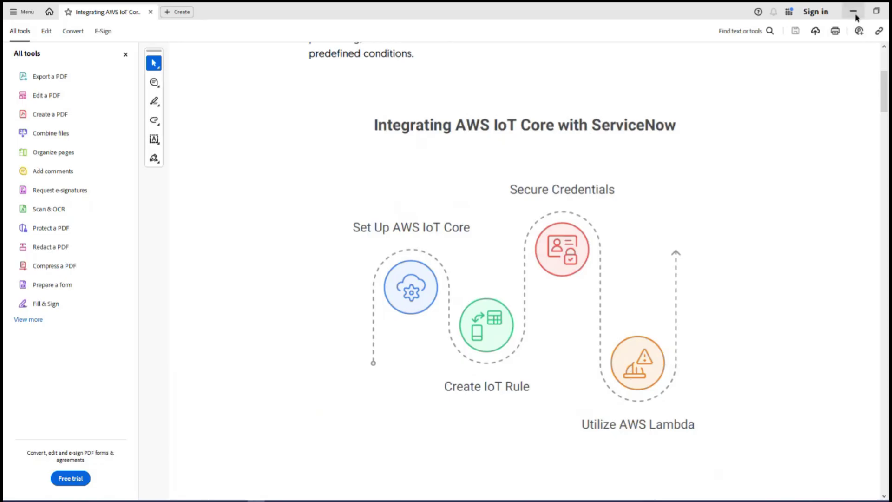
scroll(573, 199, up, 3)
scroll(439, 196, down, 10)
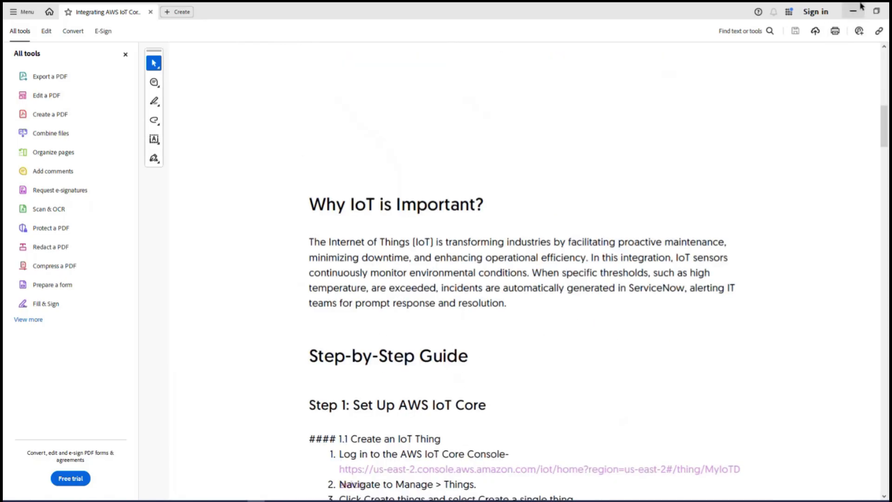
Switch back to the browser, name the new Lambda function test, and set its runtime to Python 3.13
click(853, 10)
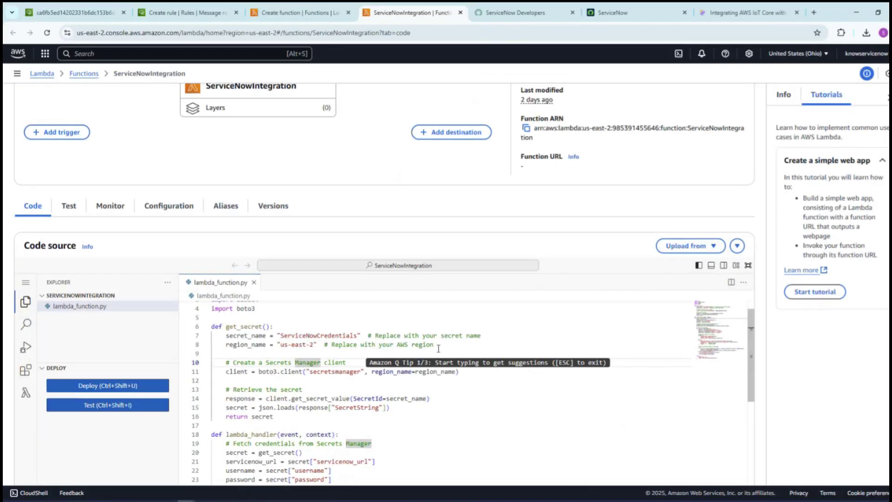
scroll(313, 299, up, 4)
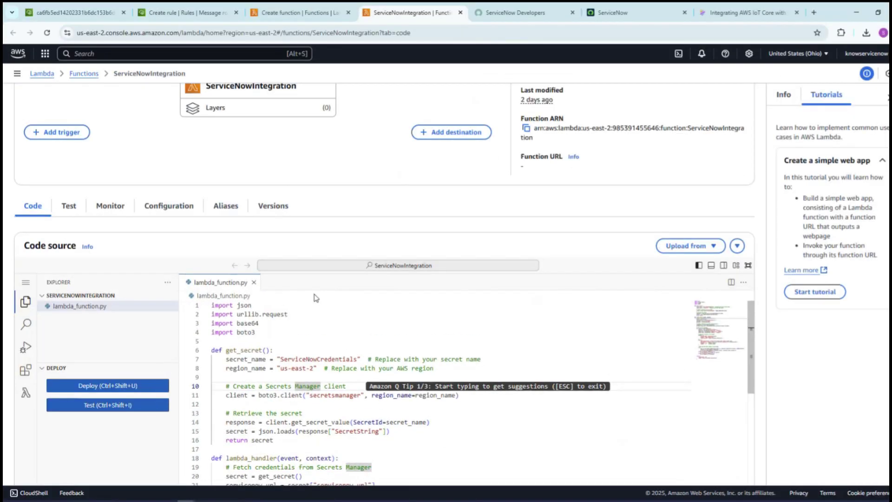
scroll(376, 236, down, 2)
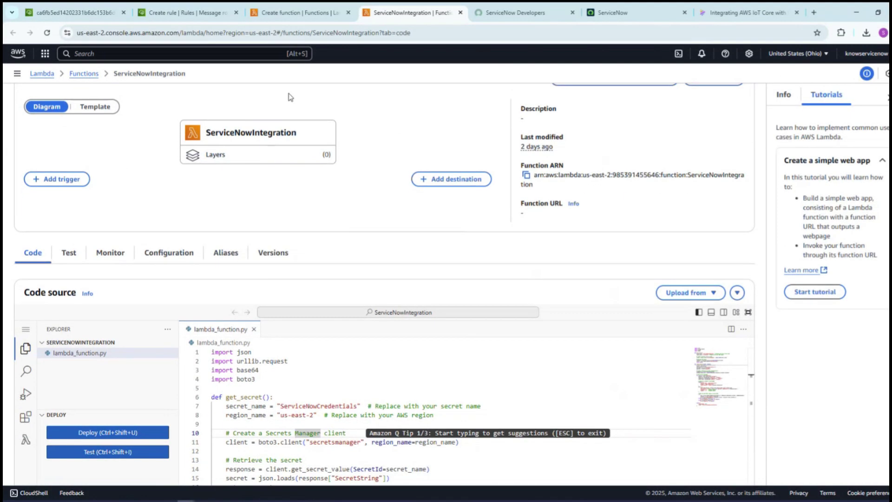
click(260, 11)
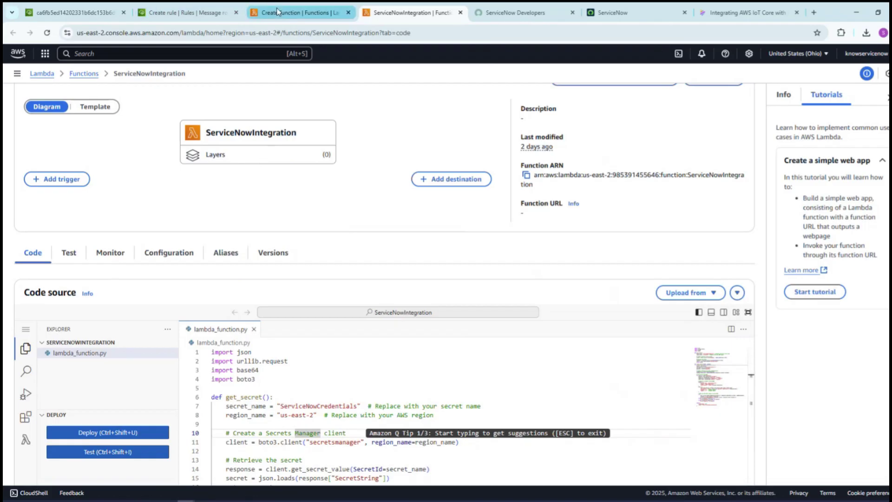
click(58, 217)
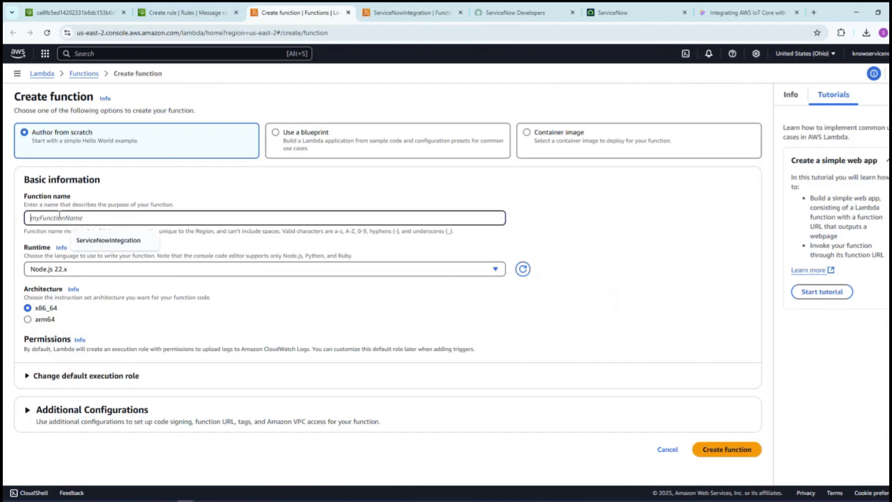
click(91, 243)
key(ctrl+a)
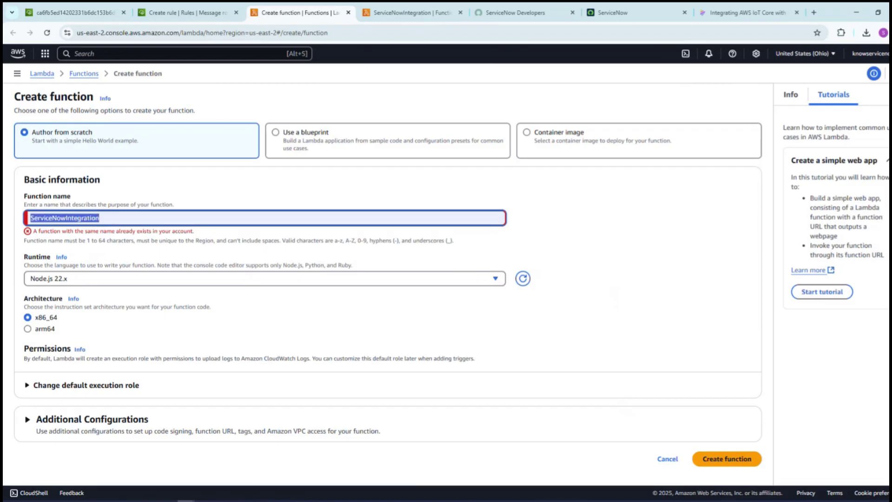
key(BackSpace)
text(test)
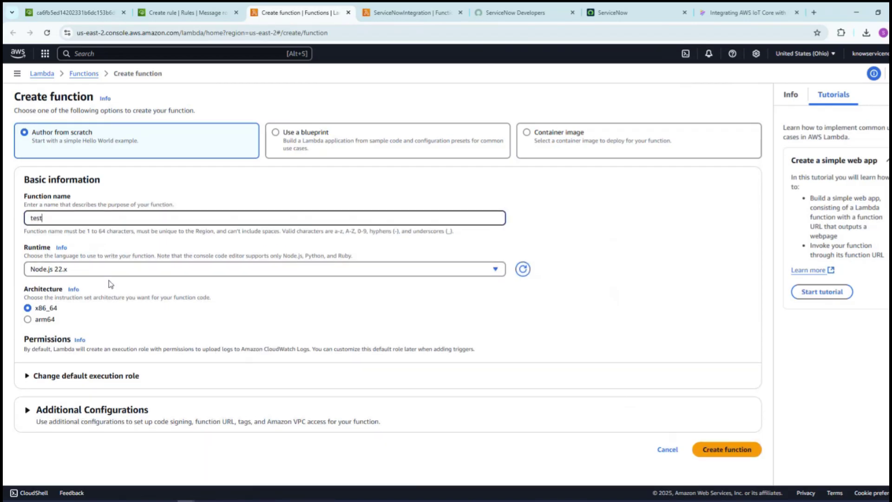
click(114, 273)
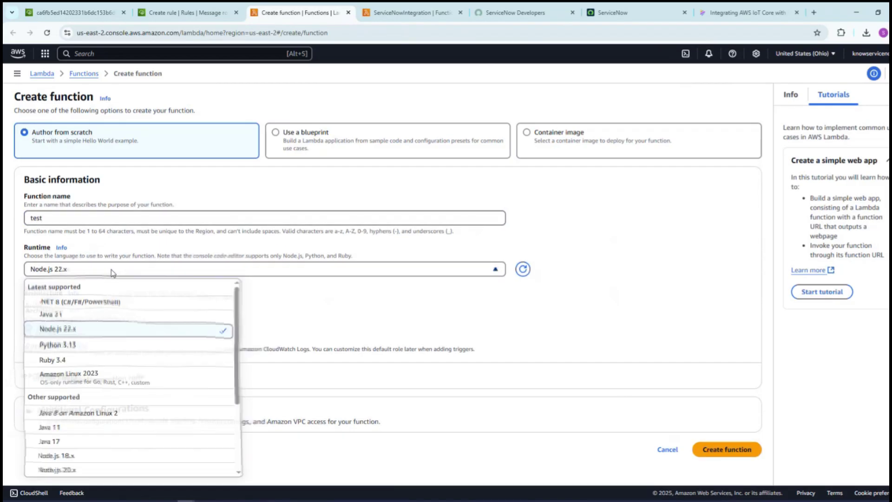
click(97, 347)
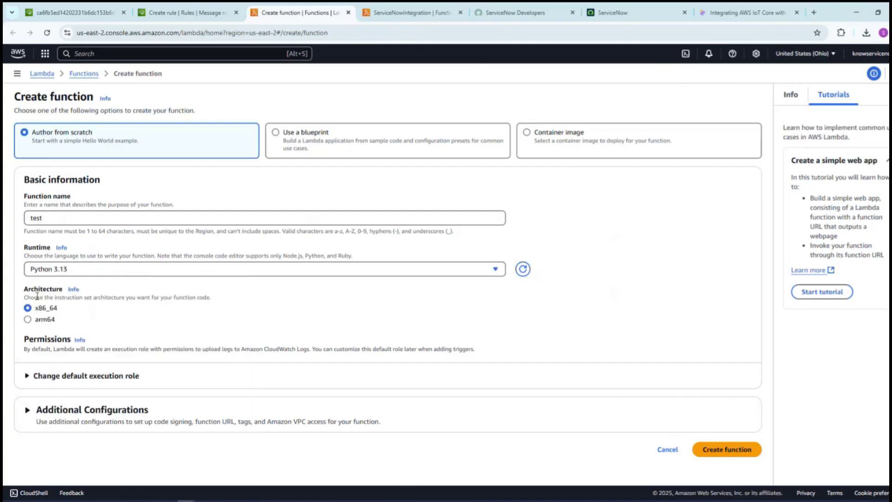
Set the new function's execution role to the existing role service-role/ServiceNowIntegration-role-tmqk6vft
click(29, 376)
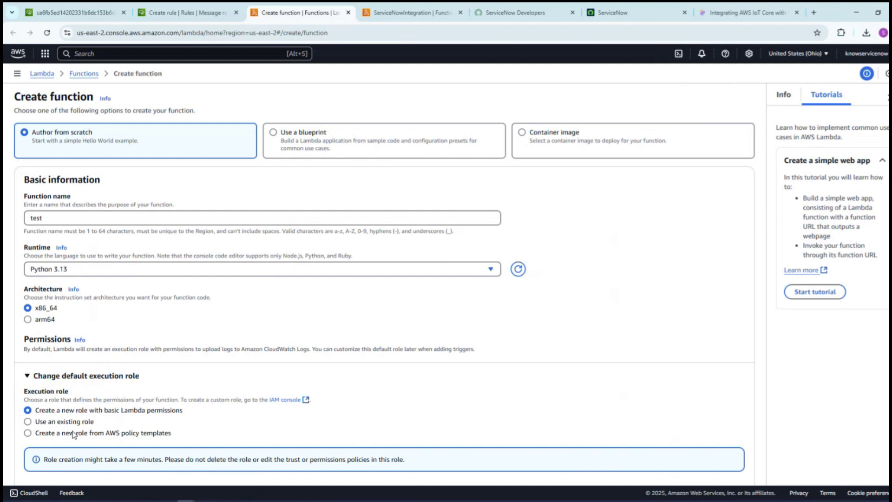
scroll(84, 423, down, 1)
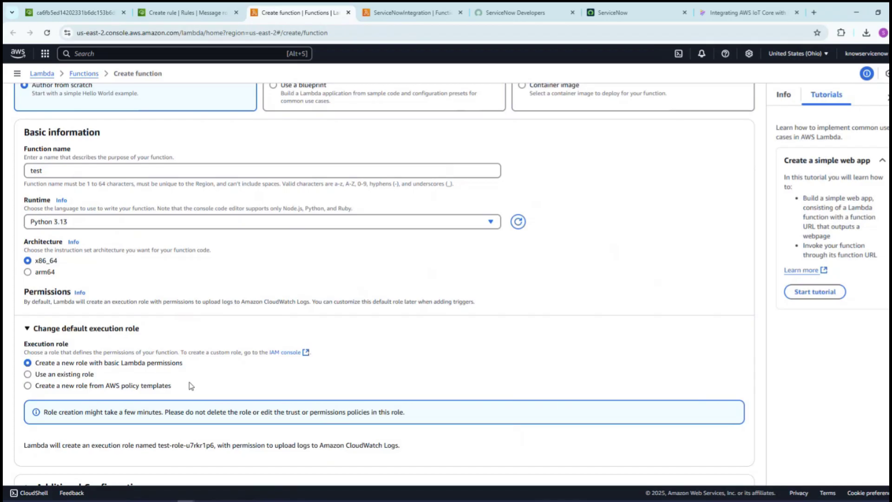
click(288, 353)
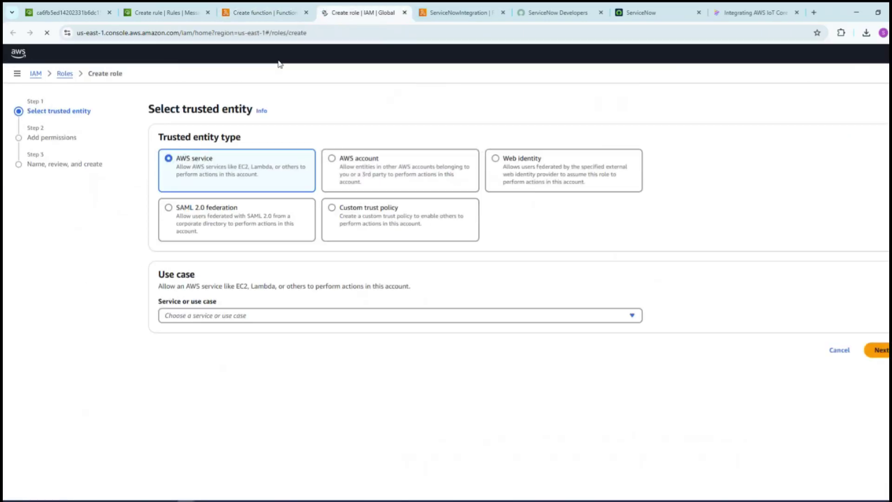
click(260, 13)
click(67, 376)
click(484, 430)
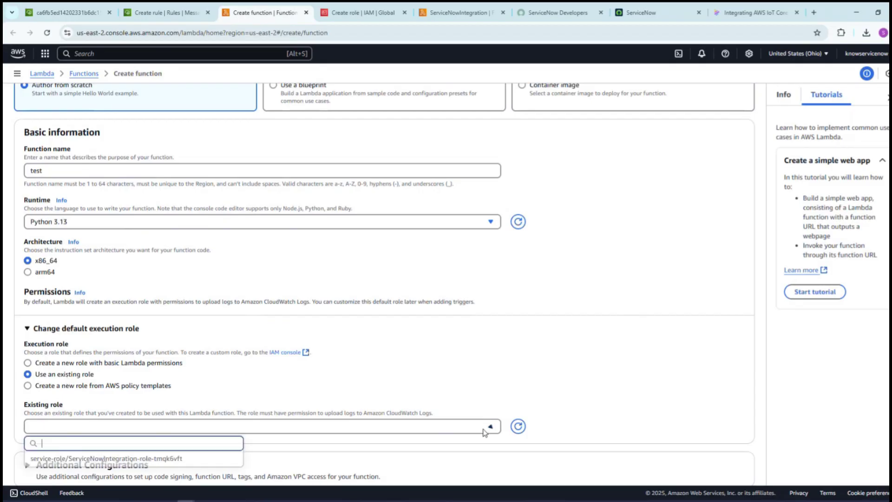
click(102, 459)
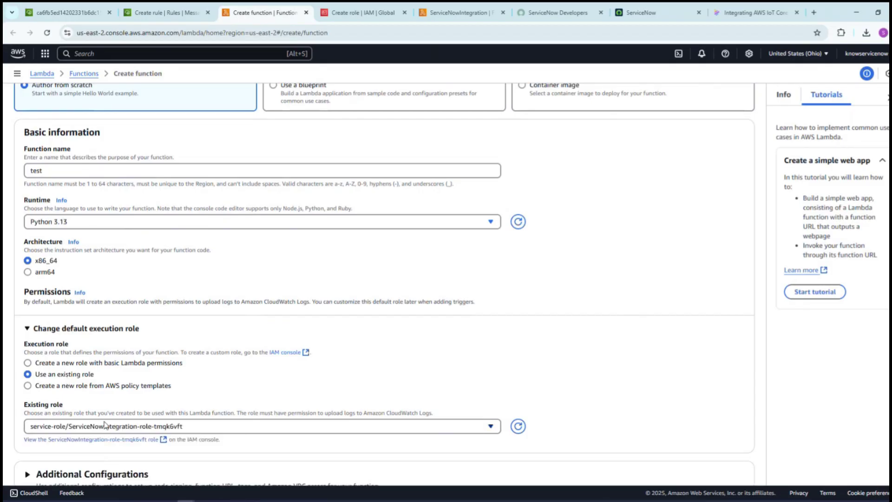
scroll(190, 426, down, 2)
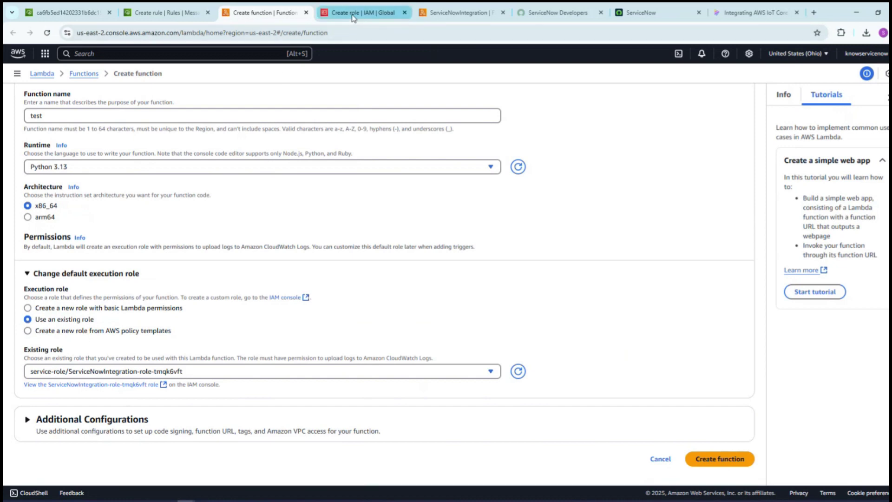
Expand the additional configurations for the new Lambda function, leave its options disabled, and create the function
click(458, 13)
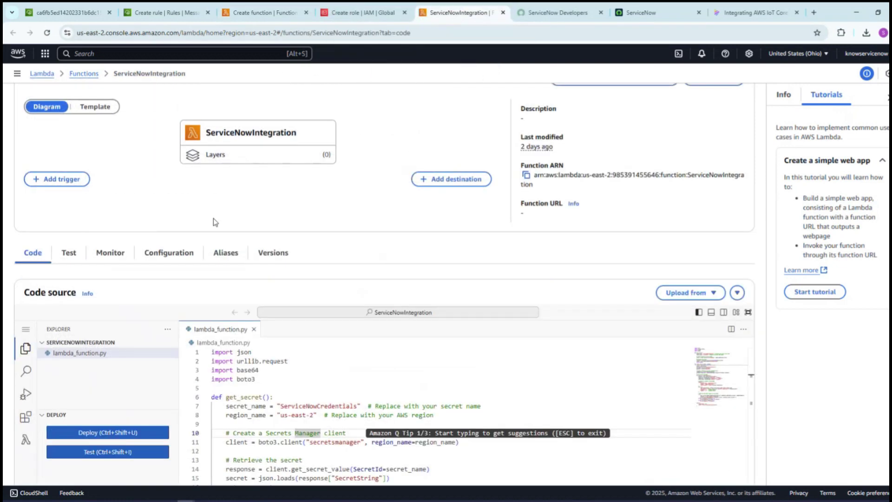
scroll(213, 218, up, 1)
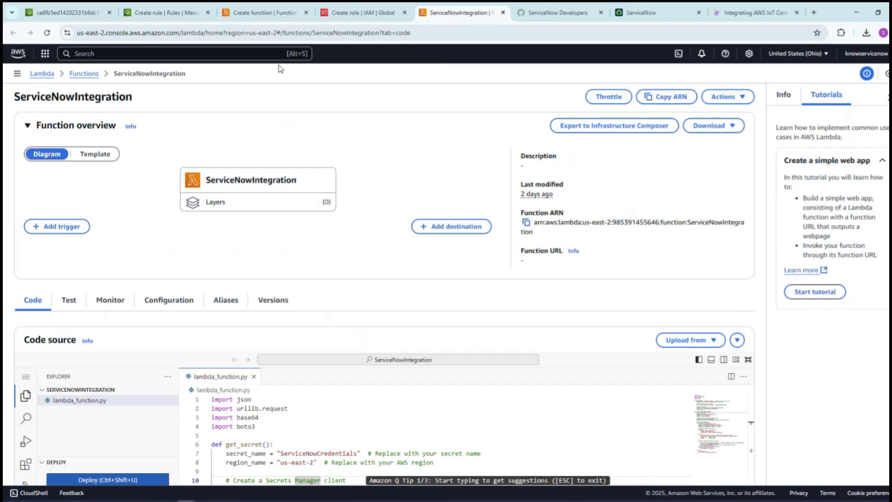
click(278, 14)
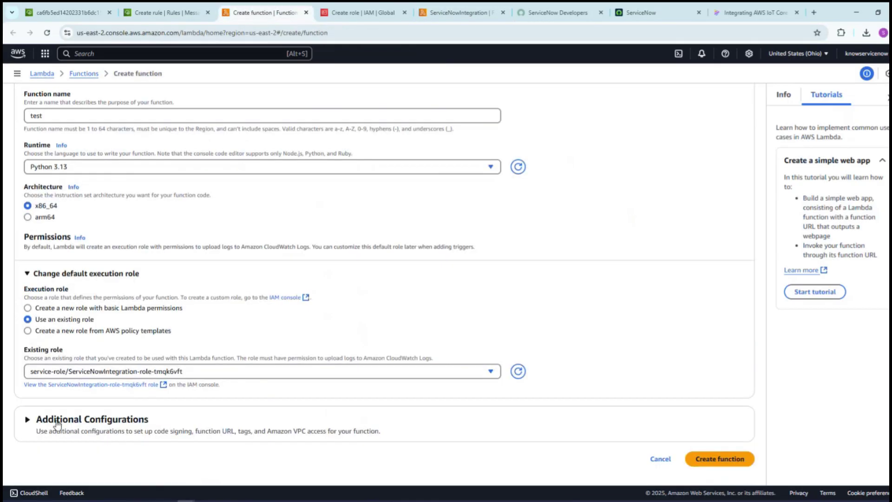
click(29, 420)
scroll(74, 325, down, 3)
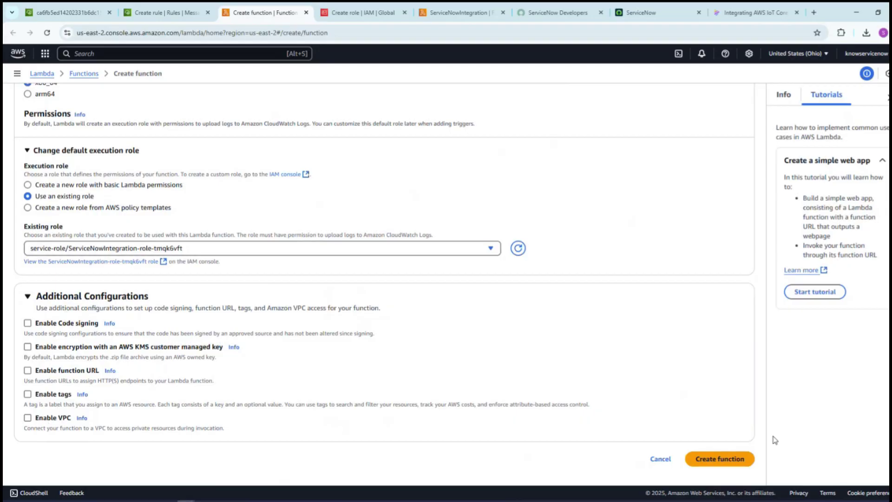
click(717, 460)
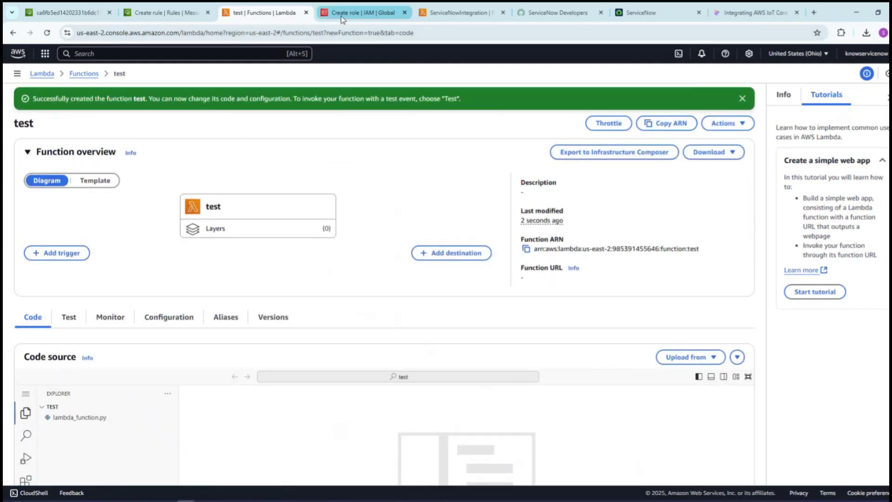
Review the ServiceNowIntegration function's lambda_function.py, including its secret name line, and copy the entire code
click(458, 12)
scroll(372, 375, down, 3)
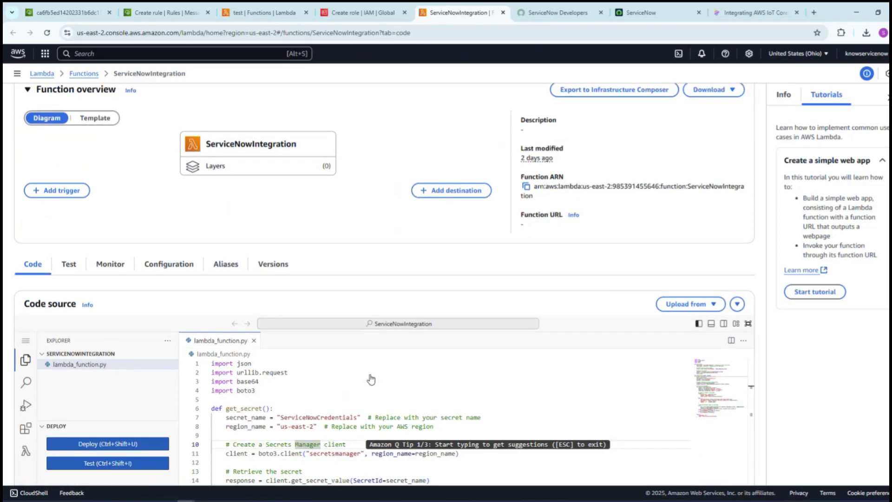
click(333, 282)
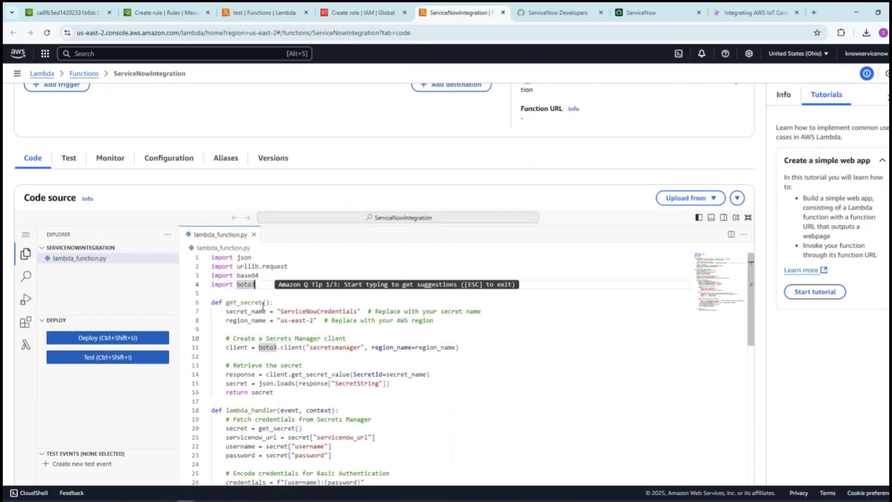
drag(228, 312, 360, 311)
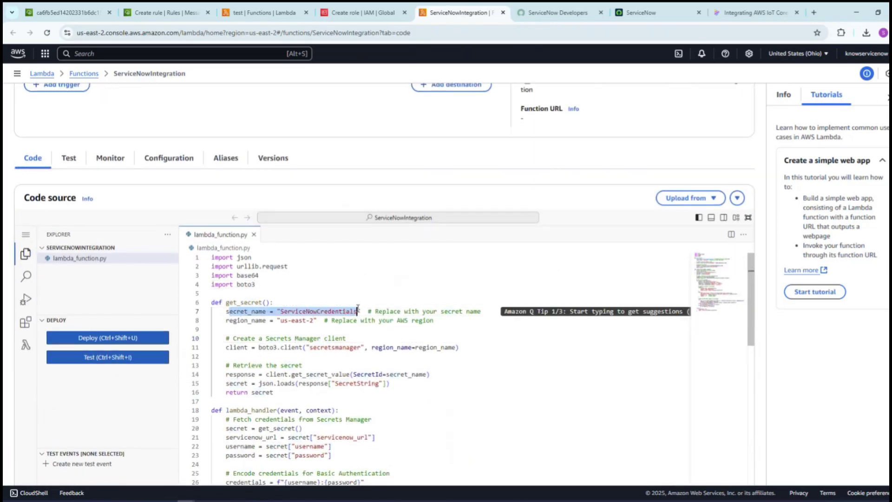
click(420, 342)
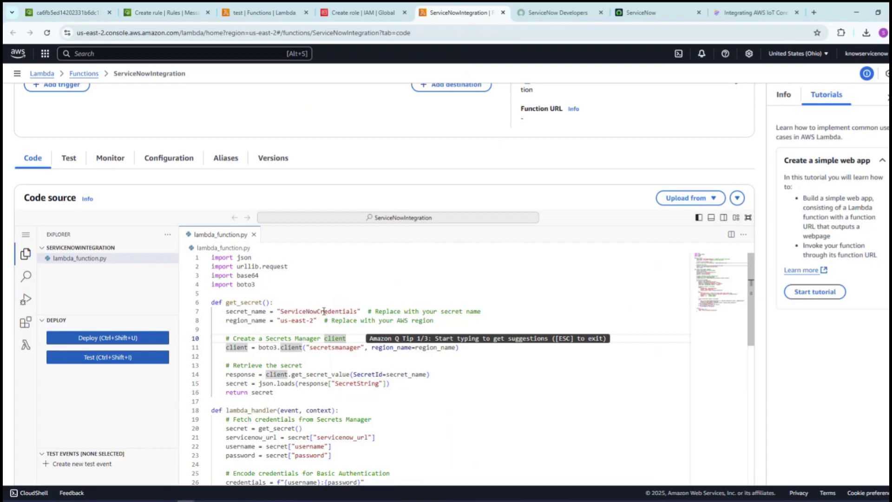
click(344, 267)
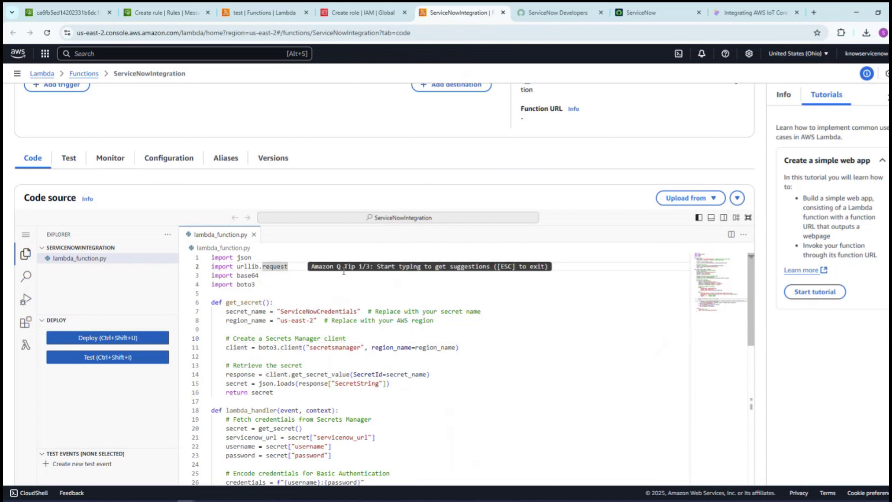
key(ctrl+a)
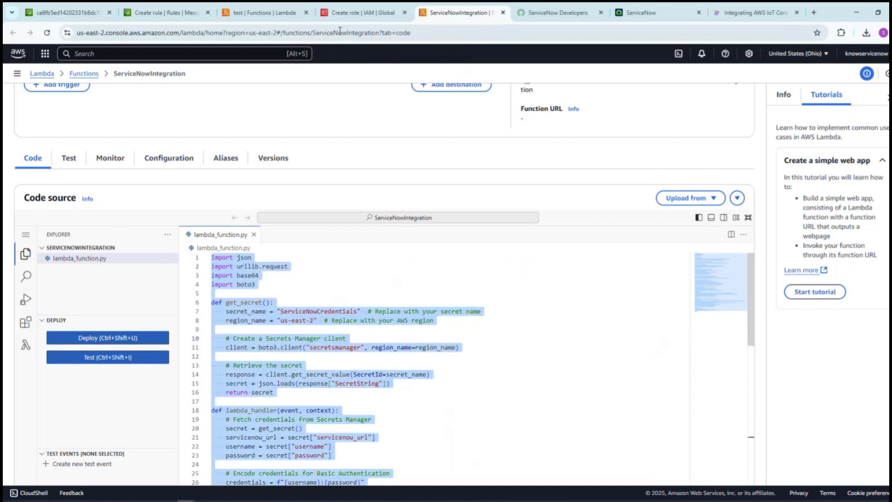
Replace the default lambda_function.py code in the test function with the code copied from ServiceNowIntegration
click(368, 12)
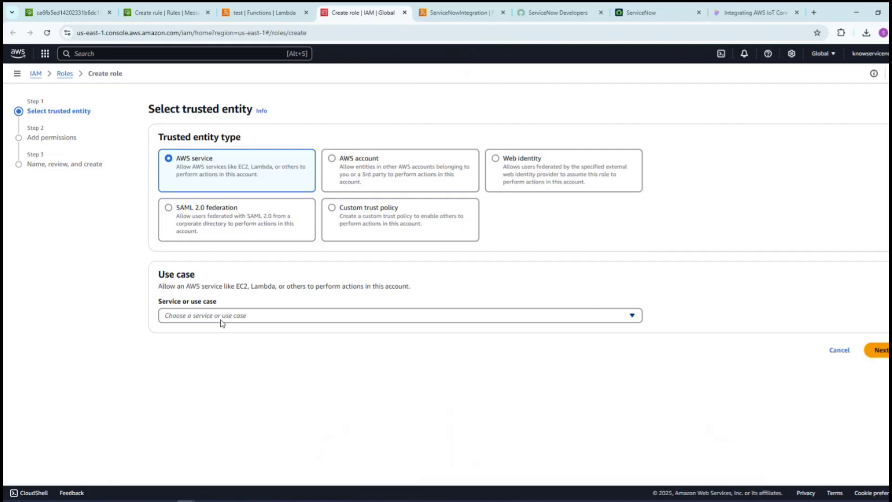
click(263, 13)
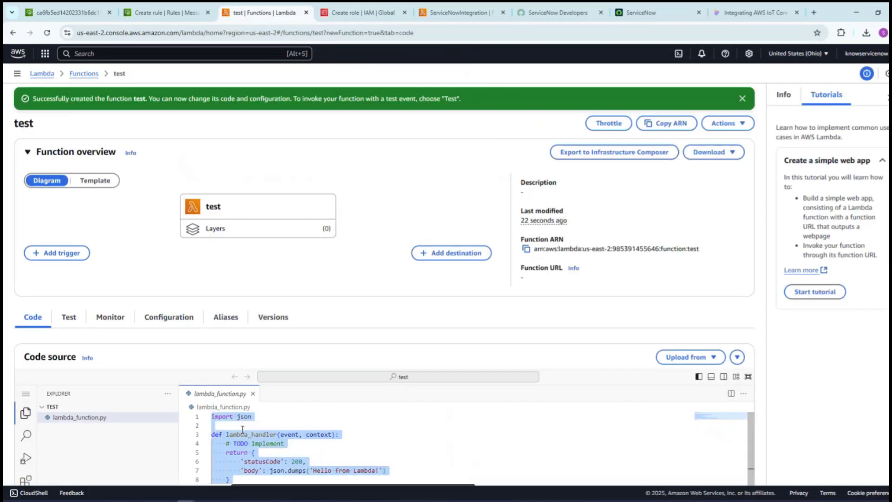
key(BackSpace)
key(ctrl+v)
scroll(676, 312, down, 1)
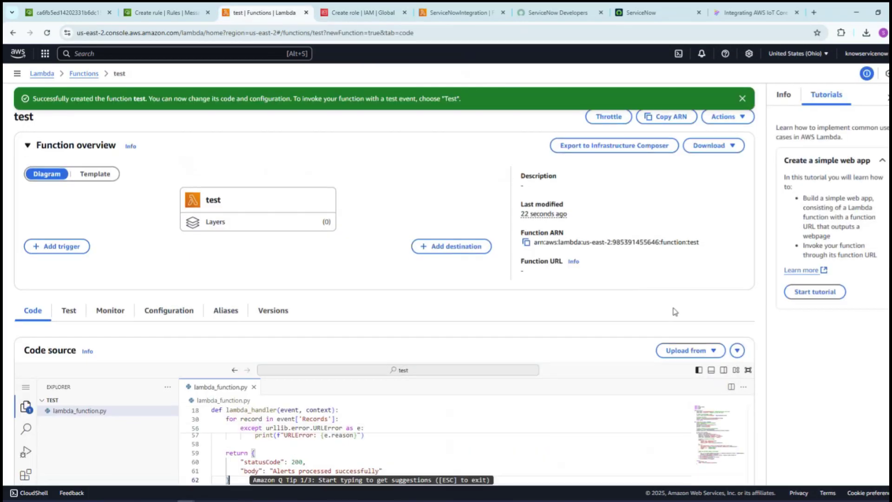
scroll(675, 312, down, 5)
scroll(416, 316, up, 12)
scroll(423, 301, up, 4)
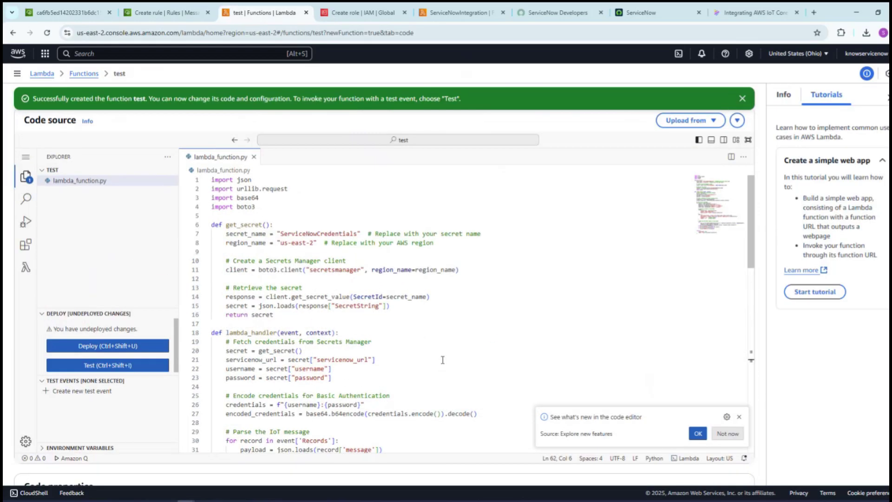
scroll(292, 369, up, 5)
scroll(641, 285, down, 4)
scroll(172, 409, down, 6)
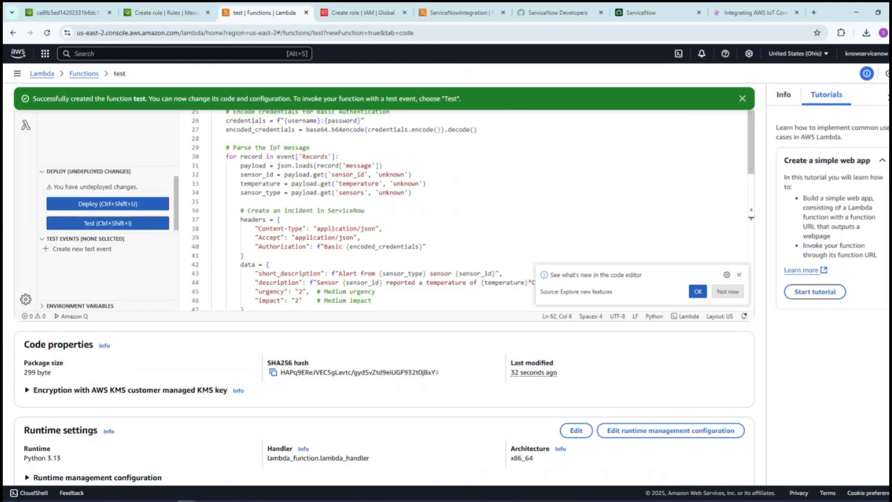
Deploy the undeployed code changes of the test function and check the code's credential and authentication sections
click(105, 205)
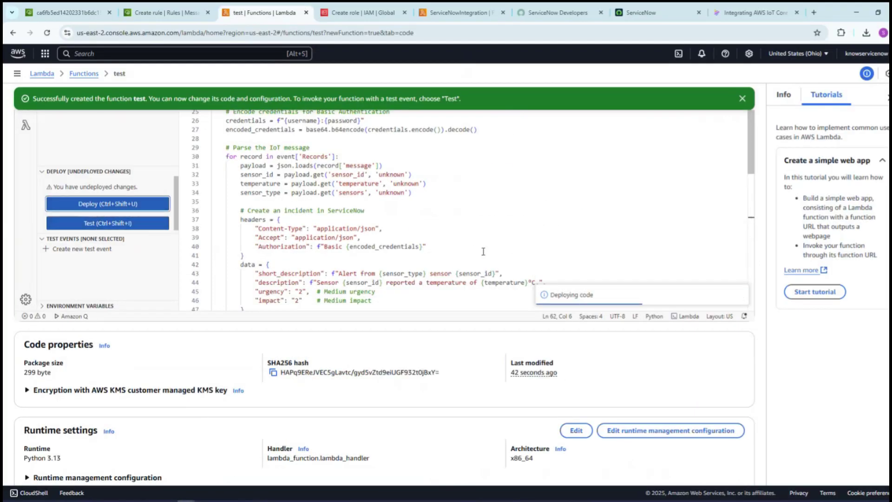
scroll(397, 209, up, 2)
scroll(397, 209, up, 8)
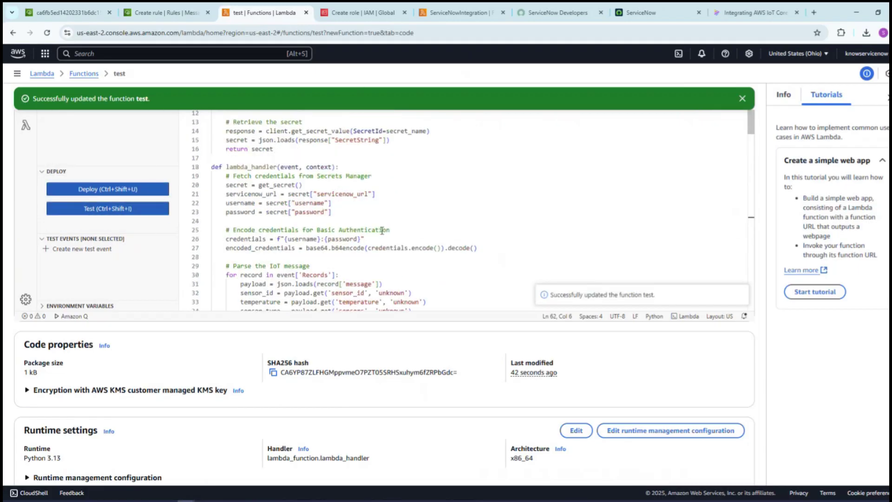
Switch to the ServiceNow instance, search its modules for "users", and open the Lot_User record from the Users list
click(644, 14)
click(103, 57)
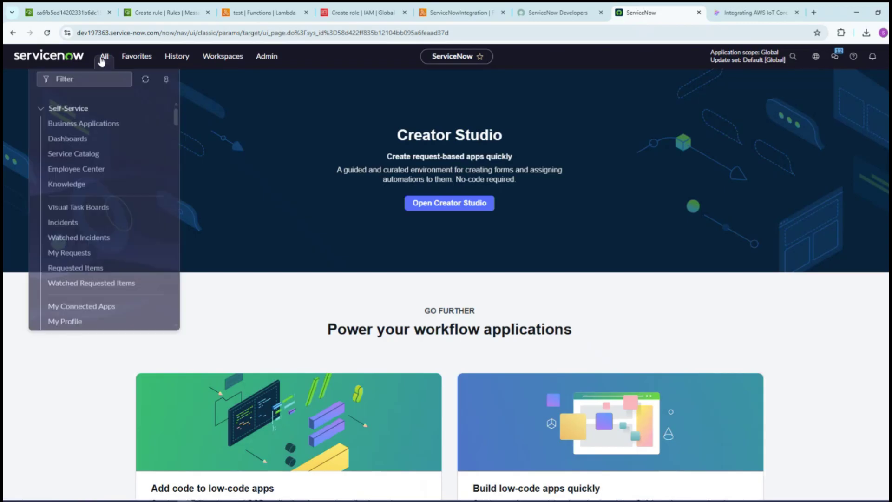
text(users)
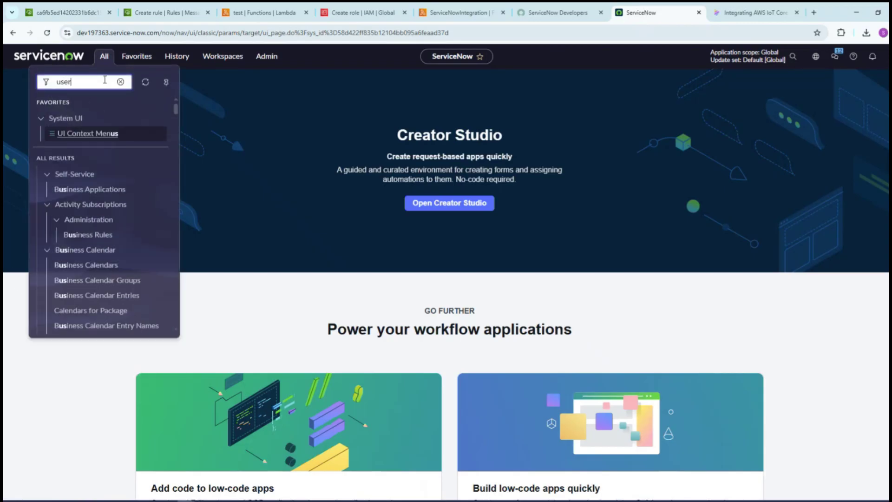
scroll(59, 273, down, 3)
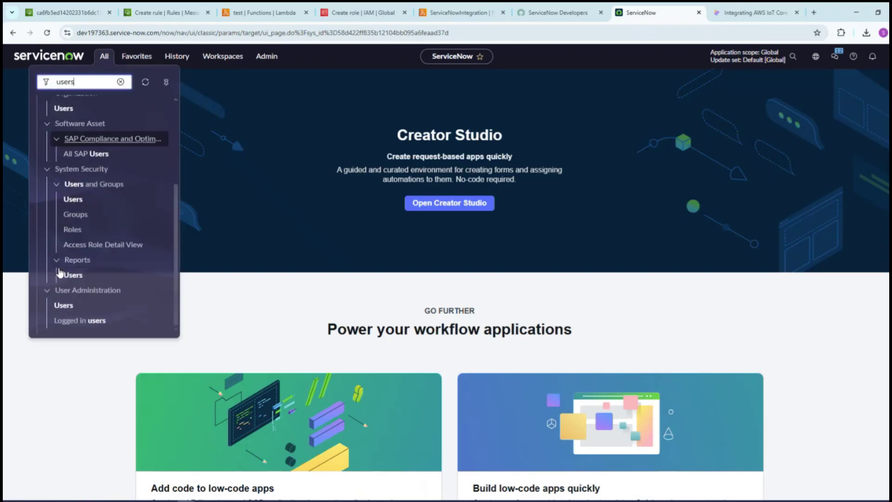
click(73, 199)
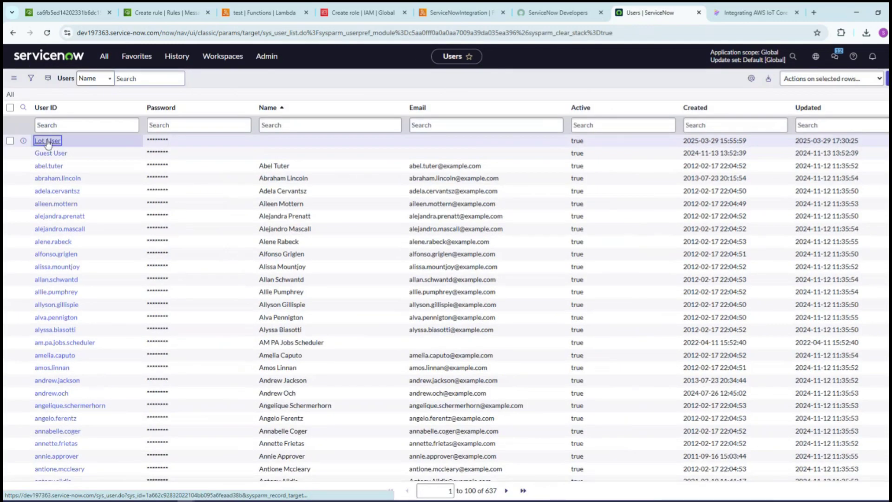
click(47, 142)
drag(207, 101, 231, 103)
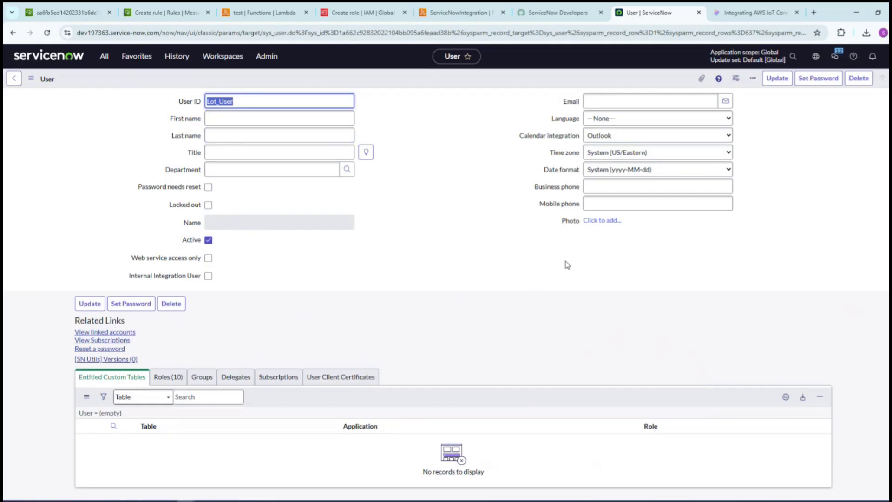
Review the roles assigned to Lot_User and open the role membership for editing
click(167, 377)
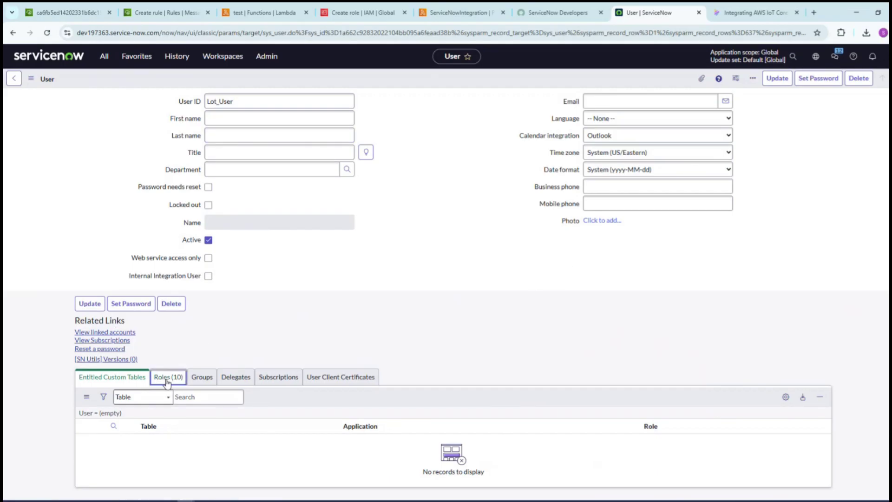
scroll(231, 381, down, 2)
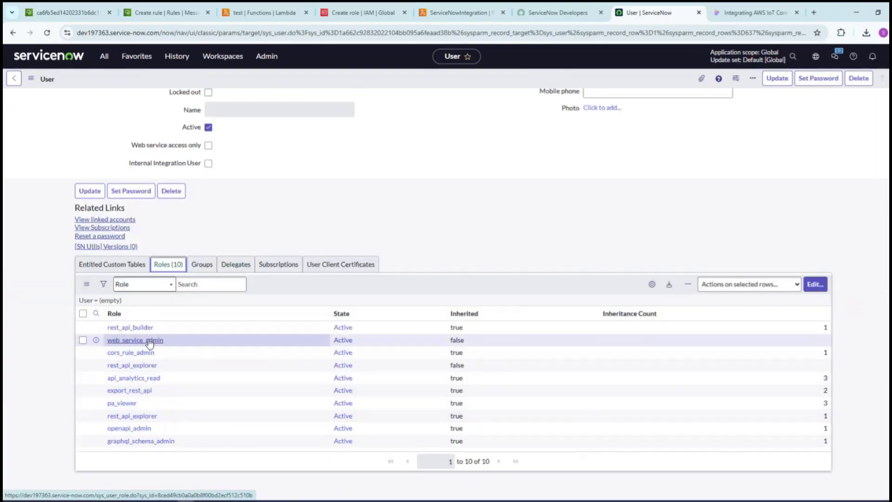
click(813, 284)
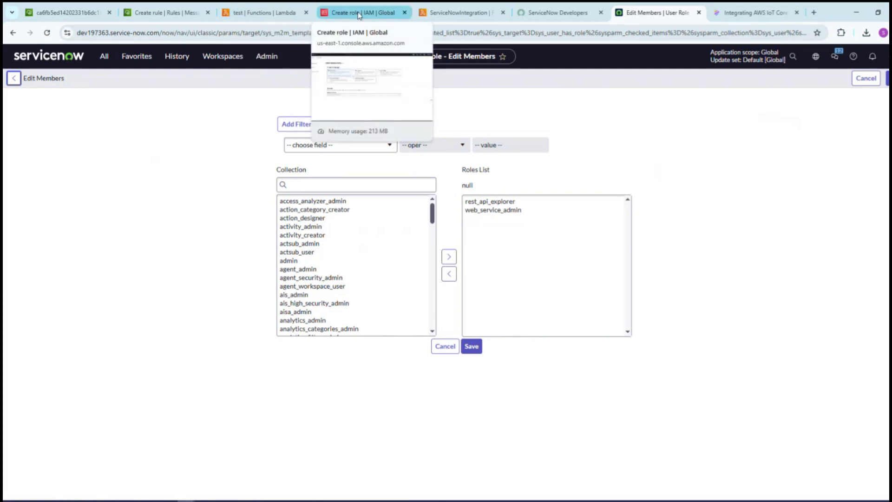
Return to the test Lambda function, open the Security, Identity, & Compliance services separately, and go to the secrets list in AWS Secrets Manager
click(167, 13)
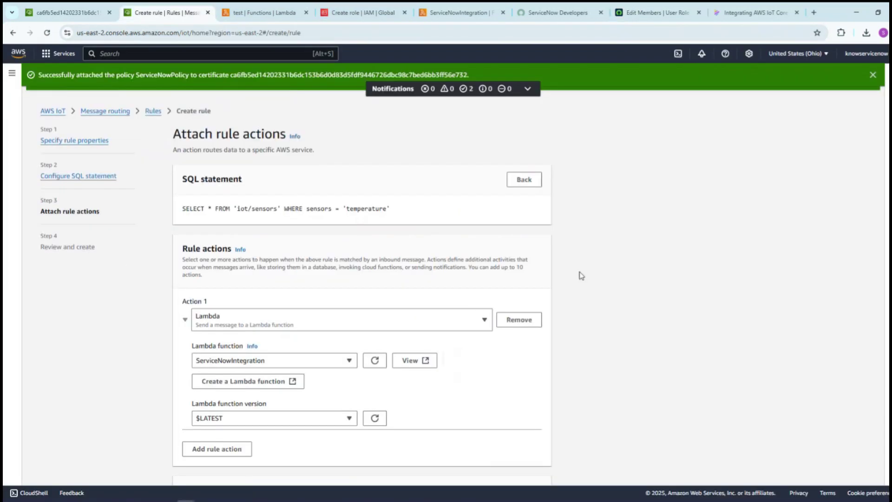
click(257, 11)
scroll(232, 335, up, 5)
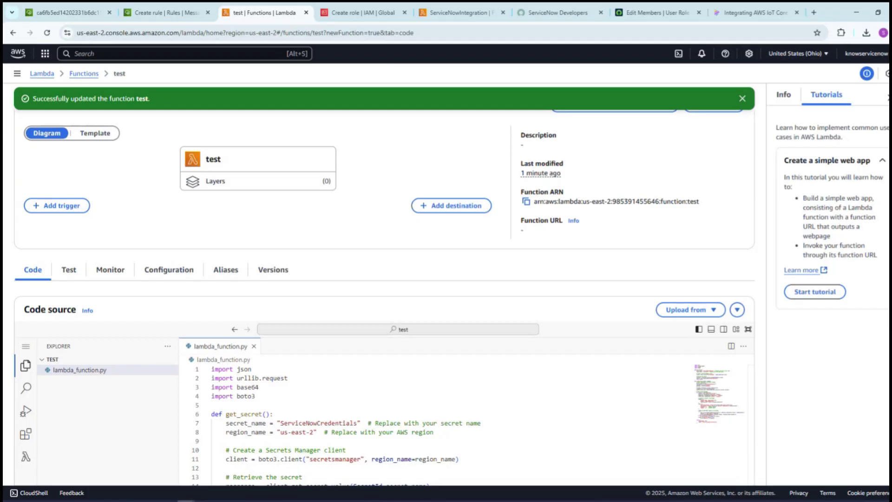
click(44, 54)
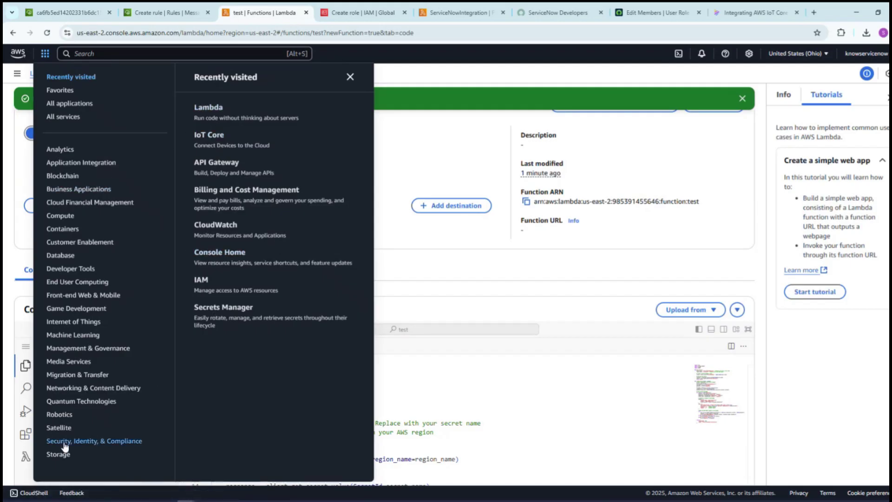
middle_click(99, 444)
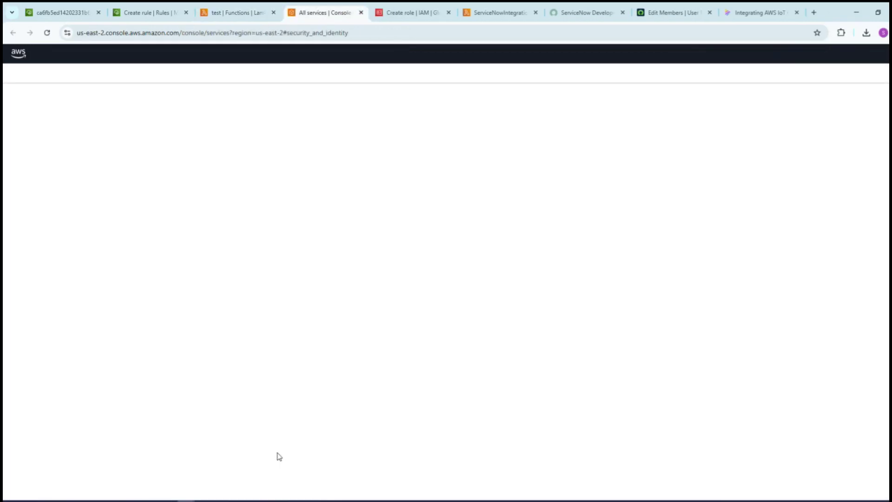
scroll(341, 443, down, 3)
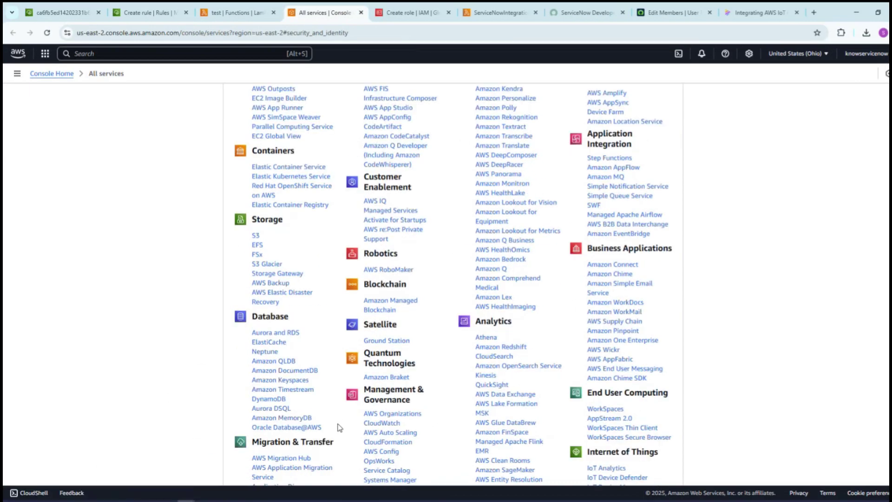
scroll(263, 260, up, 3)
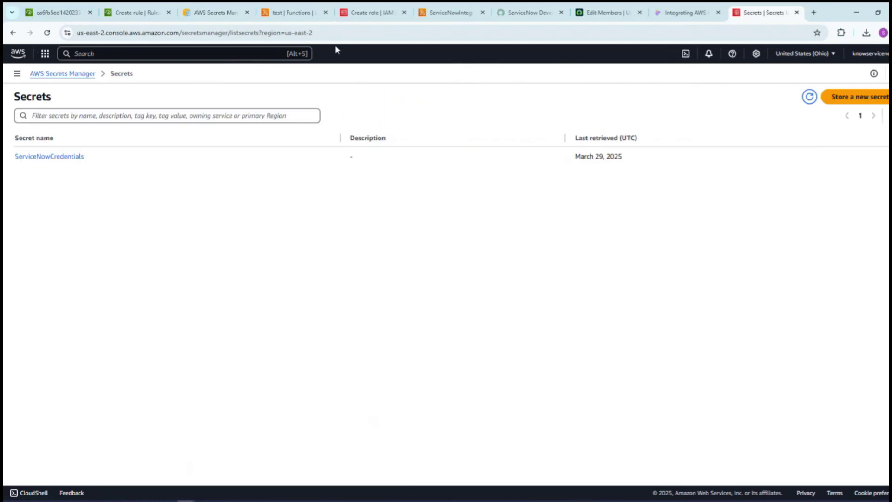
click(847, 100)
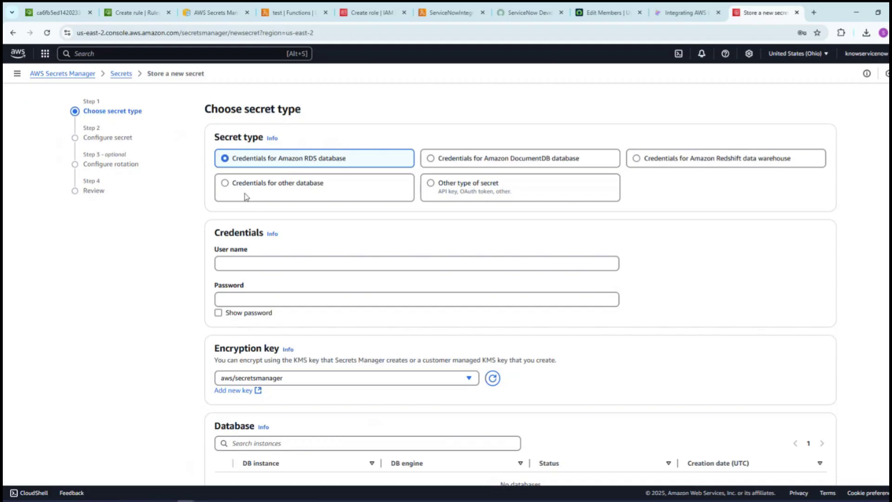
click(443, 186)
click(262, 278)
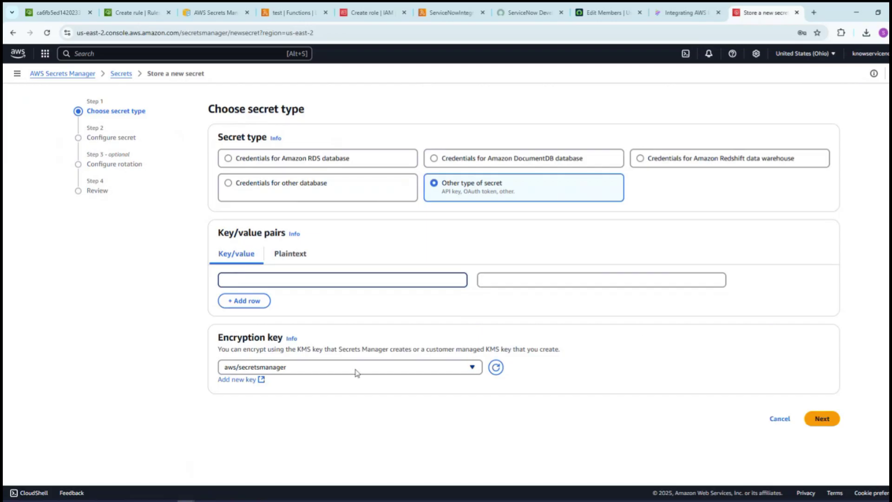
click(788, 419)
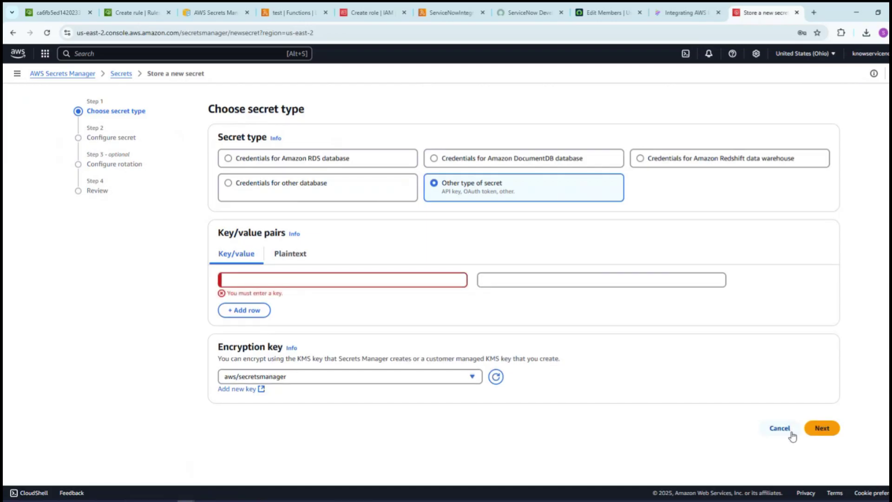
click(781, 428)
click(621, 294)
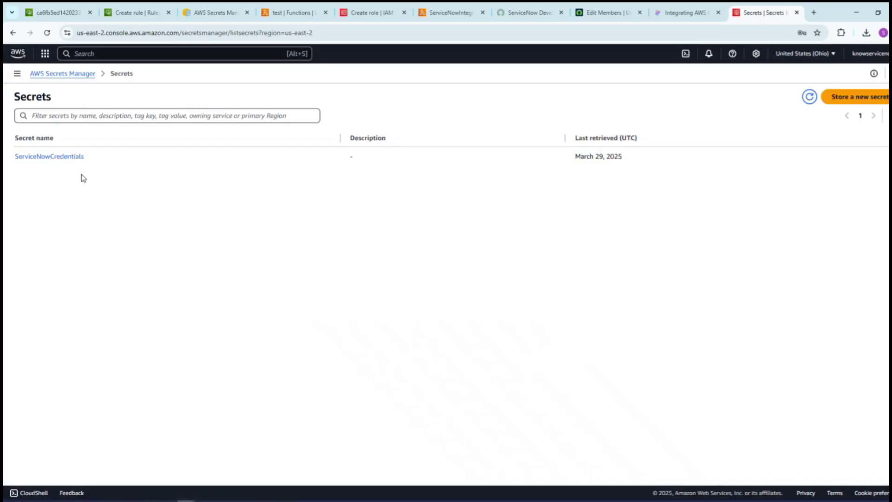
Open the ServiceNowCredentials secret and review its name, details and sections
click(62, 158)
scroll(321, 297, down, 1)
scroll(309, 313, up, 1)
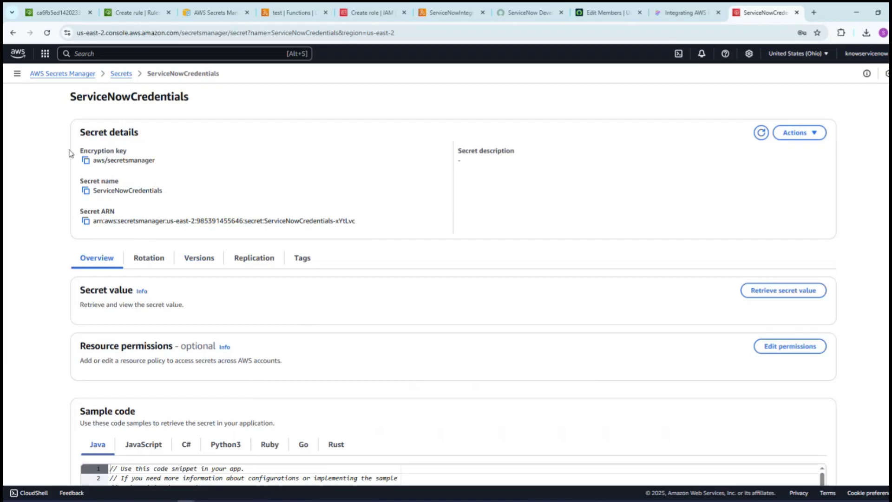
drag(228, 95, 70, 96)
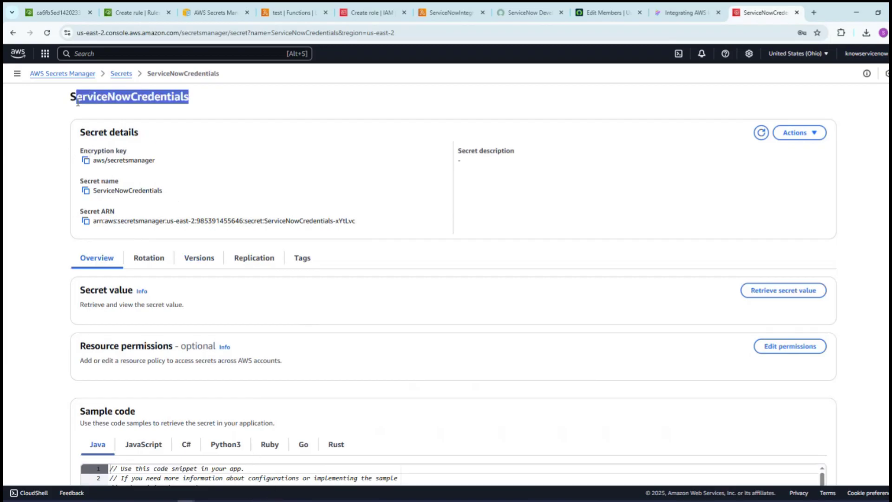
click(207, 102)
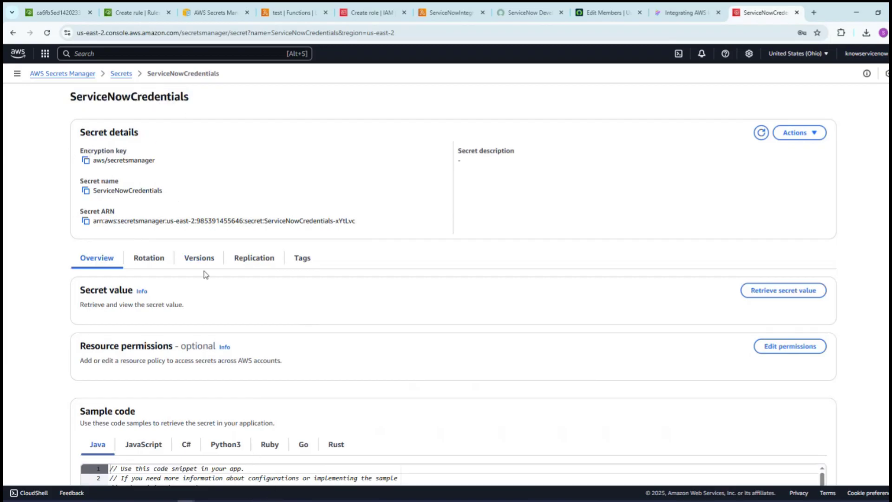
scroll(150, 423, down, 3)
scroll(196, 409, up, 3)
Switch to the PDF integration guide in Acrobat and read how to store the ServiceNow credentials in AWS Secrets Manager
click(251, 500)
scroll(483, 360, down, 8)
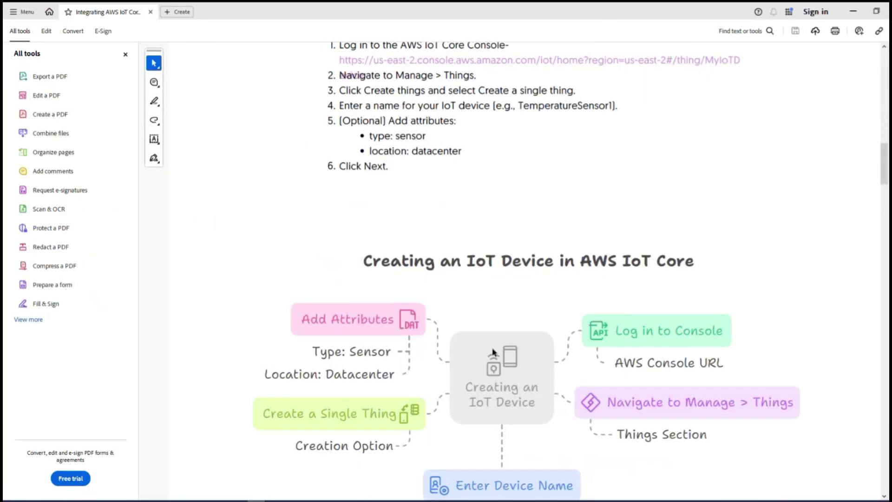
scroll(494, 352, down, 15)
scroll(489, 350, down, 4)
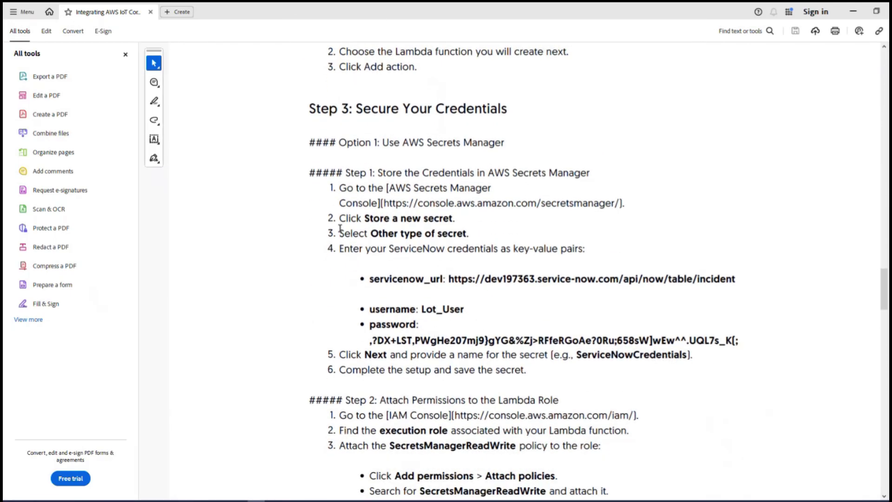
drag(342, 234, 469, 233)
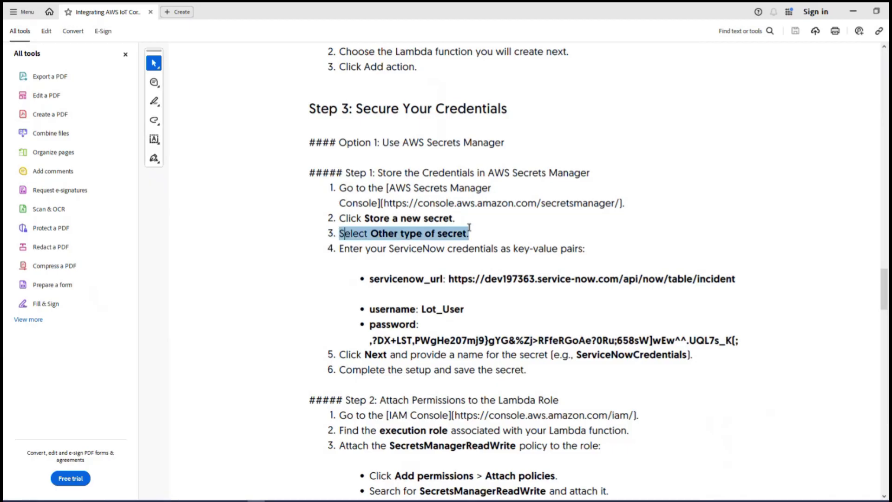
click(531, 223)
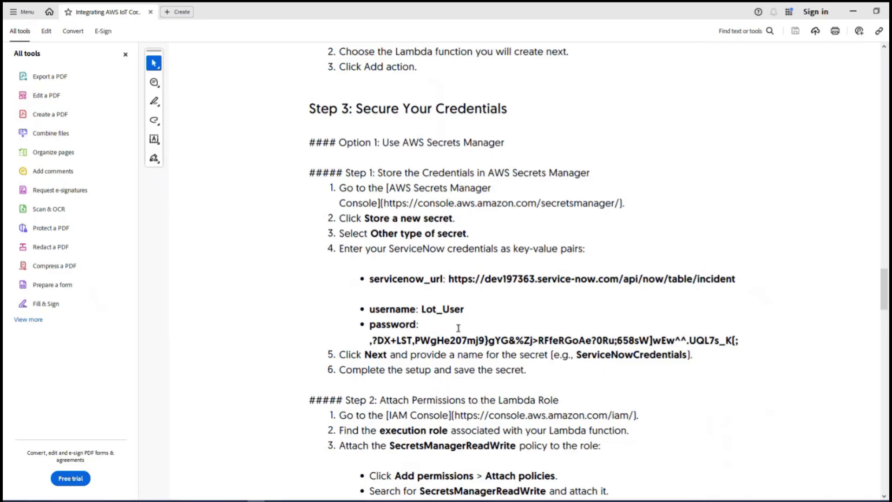
Read the guide's instructions for attaching the SecretsManagerReadWrite permissions to the Lambda role, starting with the IAM Console line
scroll(457, 329, down, 1)
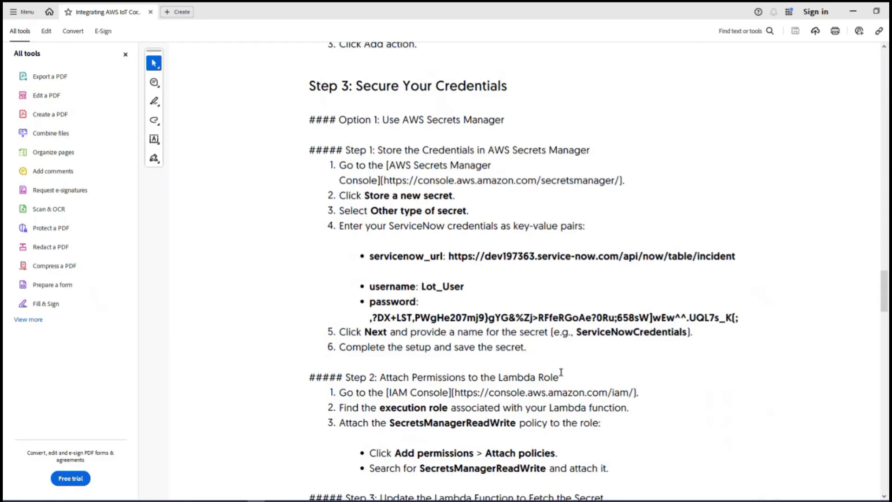
scroll(561, 371, down, 1)
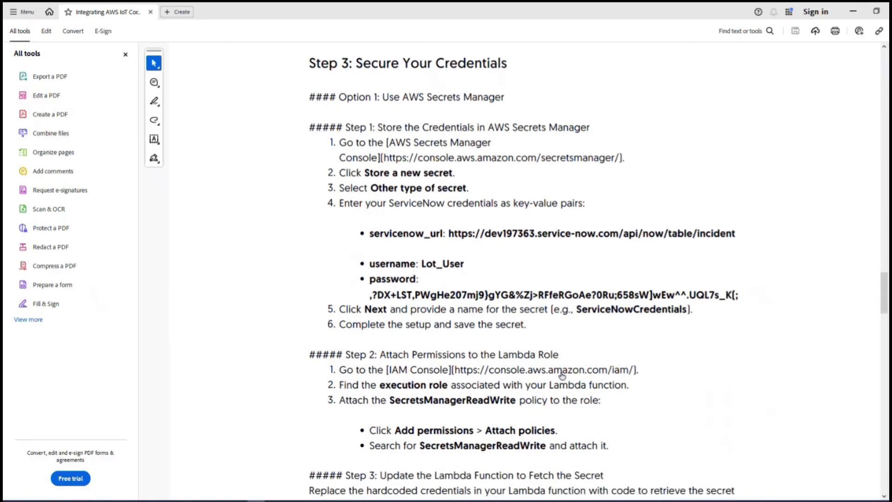
drag(339, 370, 640, 370)
click(638, 423)
Return to the ServiceNowCredentials secret in the browser and look over its sample code and details
click(855, 13)
scroll(622, 458, down, 4)
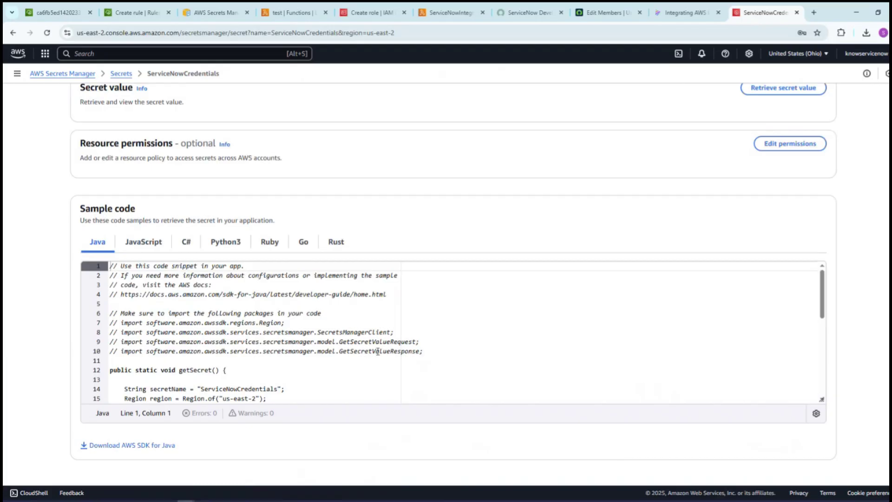
scroll(378, 351, up, 4)
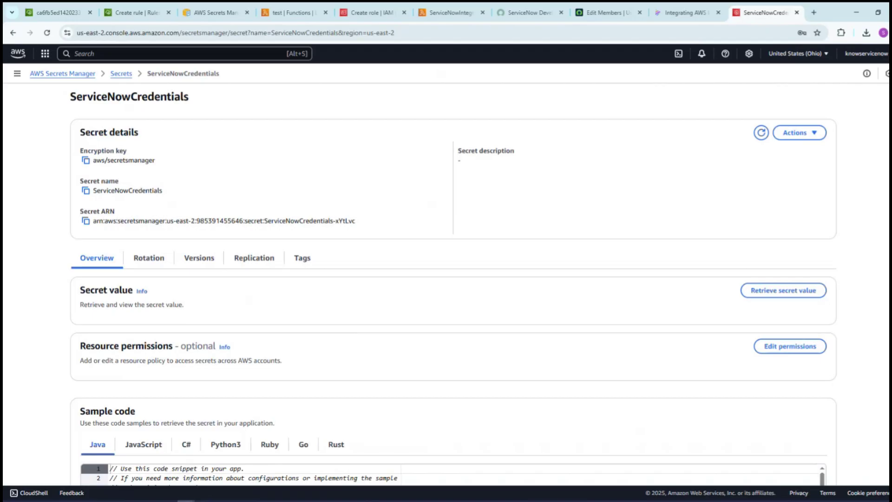
Follow the guide's IAM Console link, allow the connection to console.aws.amazon.com, and return to the browser
key(alt+Tab)
scroll(451, 301, down, 2)
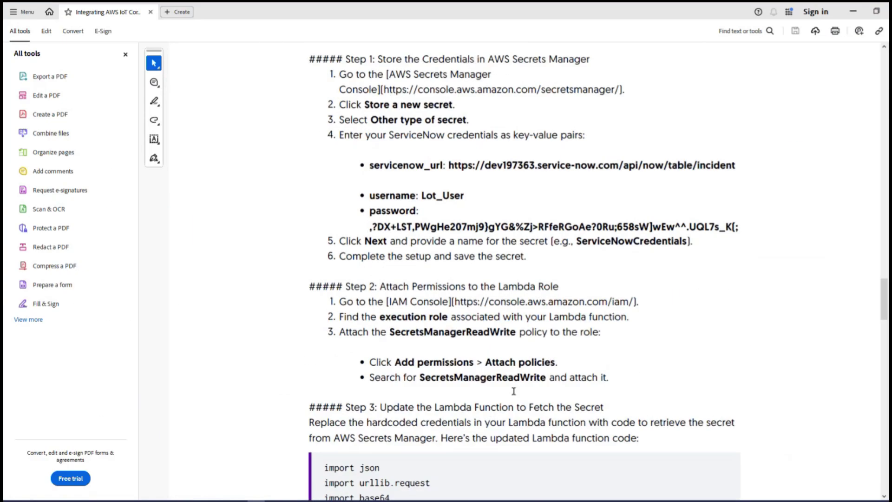
click(451, 301)
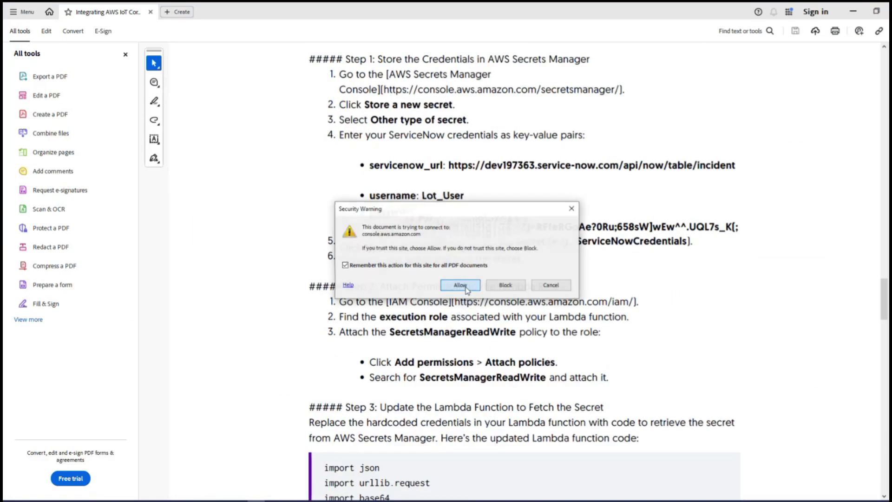
click(465, 286)
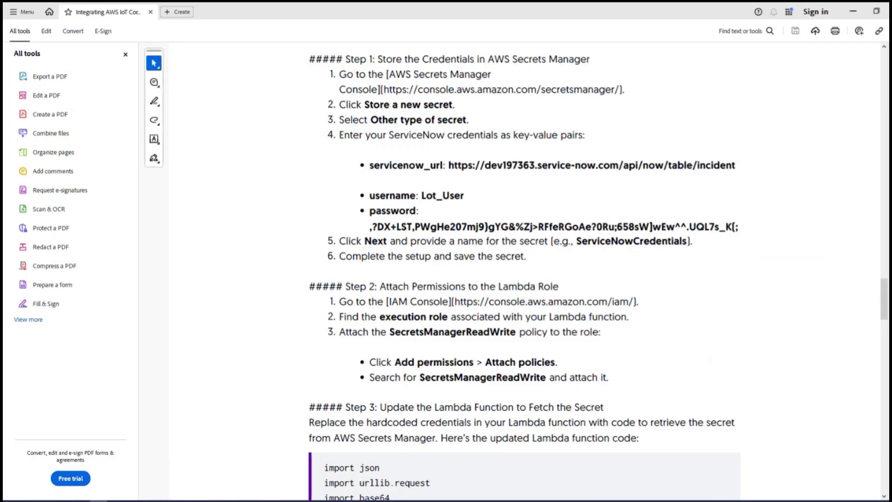
click(852, 13)
click(814, 14)
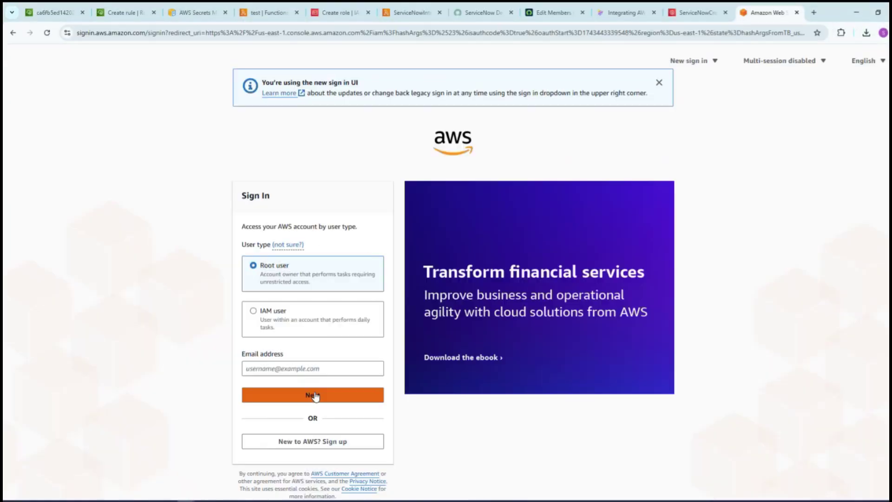
click(315, 396)
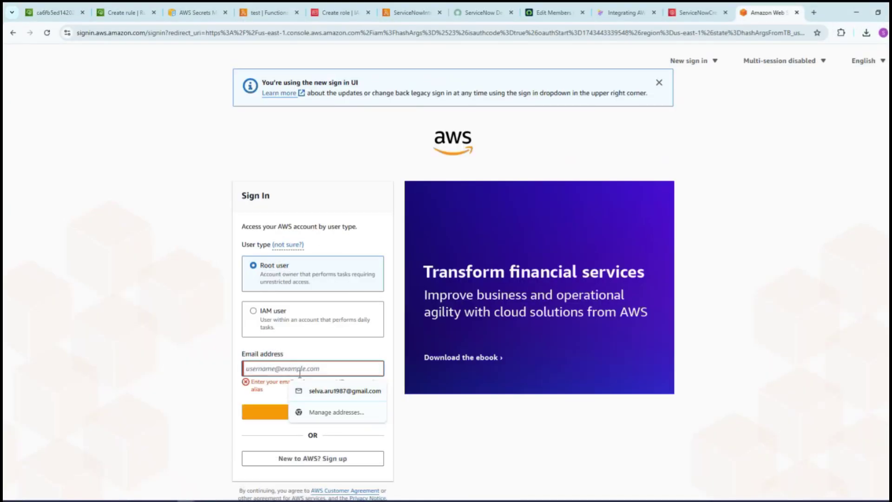
text(know)
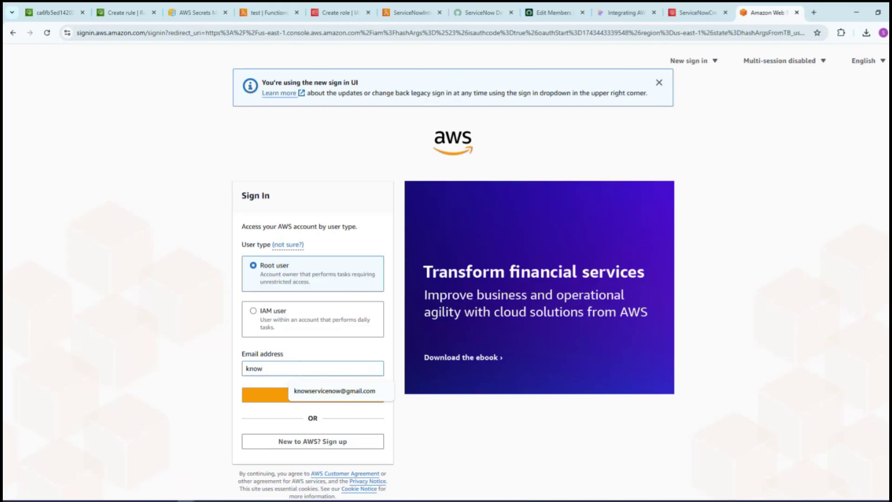
click(797, 12)
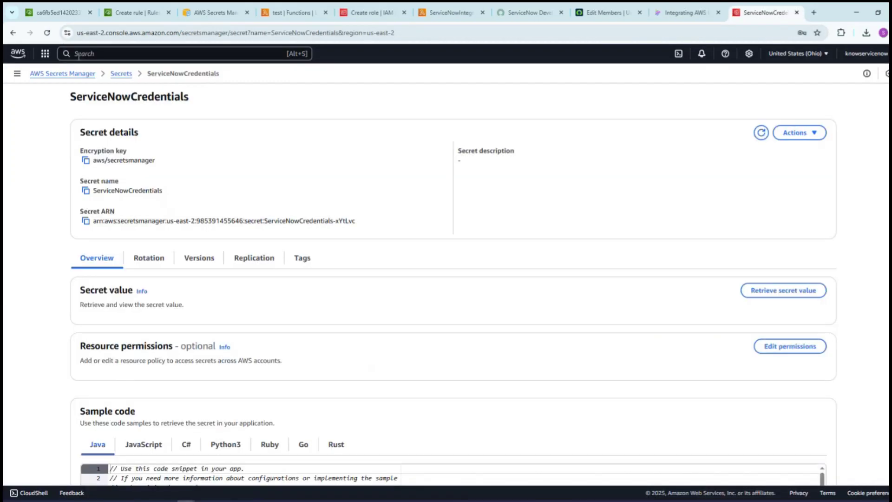
Open the ServiceNowIntegration-role-tmqk6vft role from the IAM Roles list
click(604, 13)
click(140, 13)
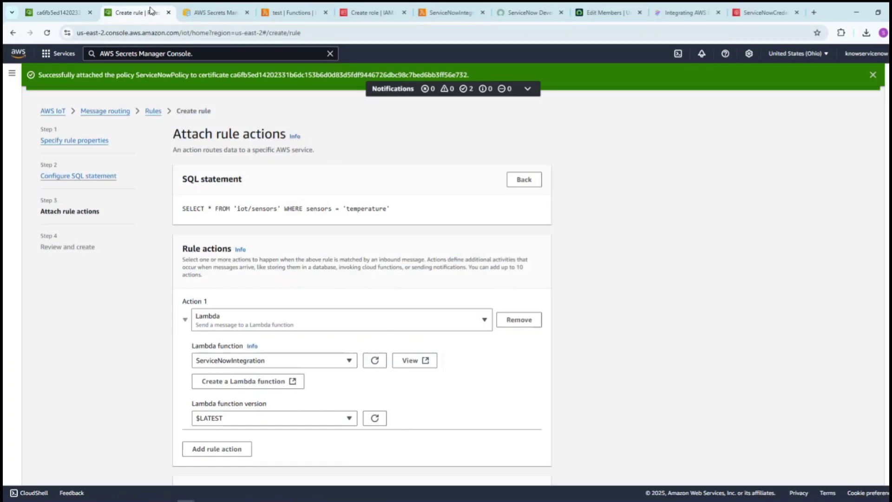
click(62, 10)
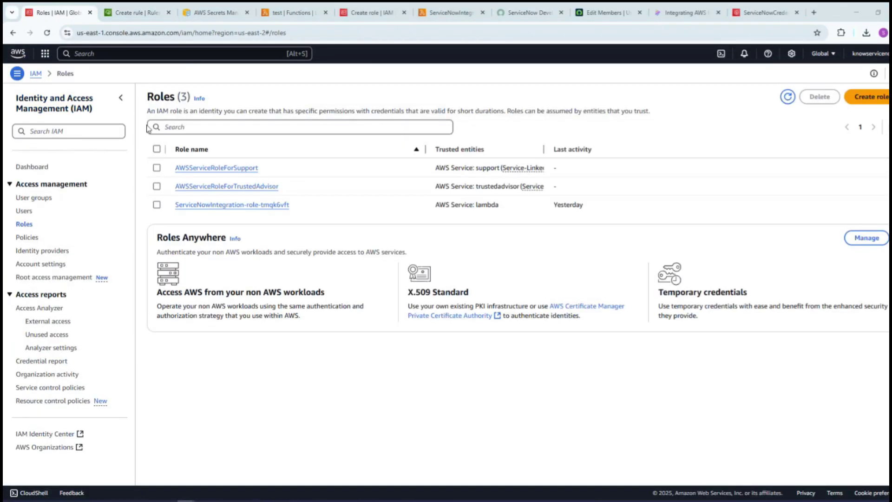
click(212, 207)
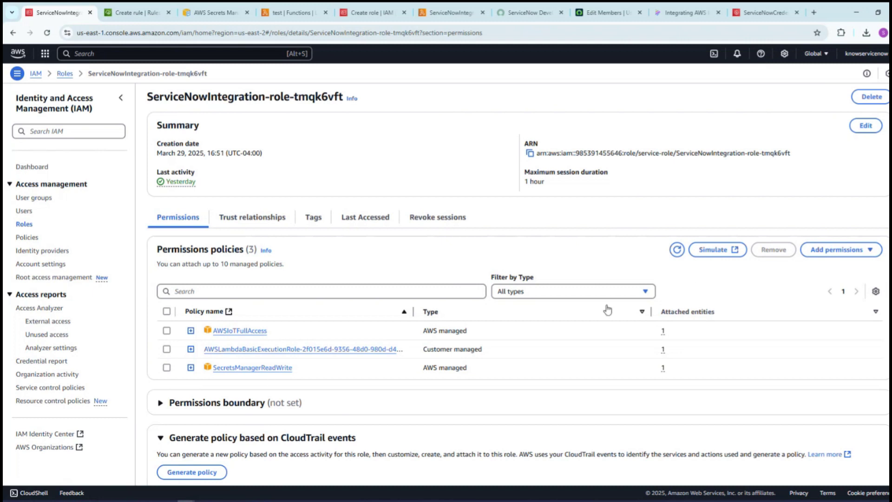
Try to attach the SecretsManagerReadWrite policy to the Lambda role, and cancel the attachment
click(829, 253)
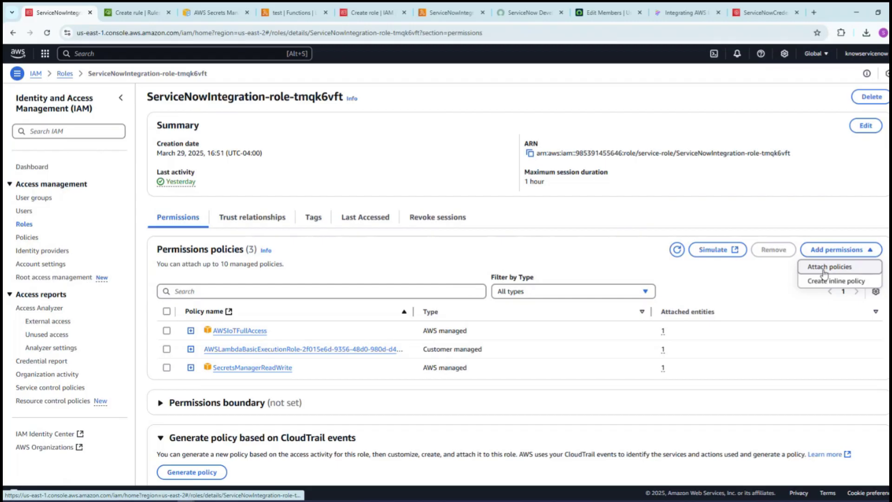
click(824, 272)
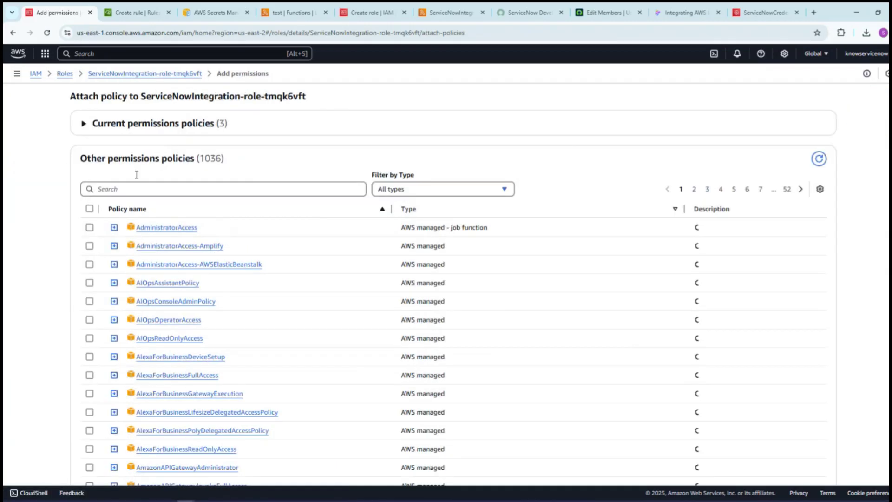
click(145, 189)
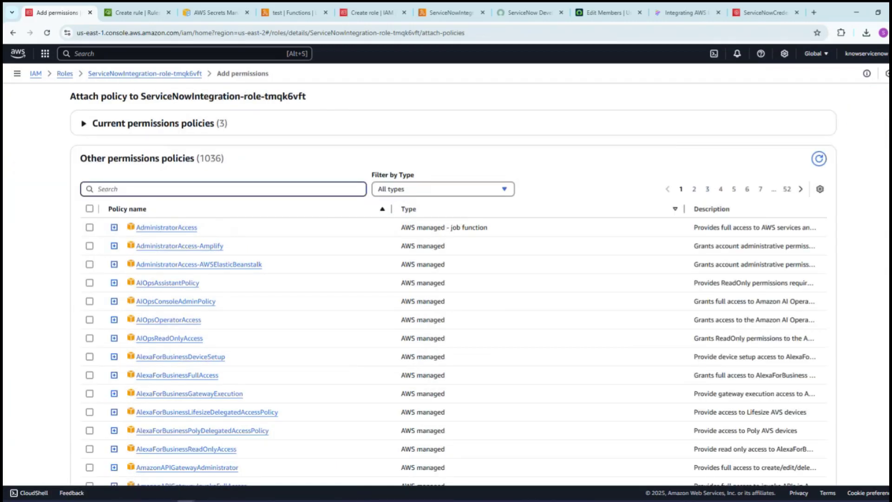
text(SecretsManagerReadWrite)
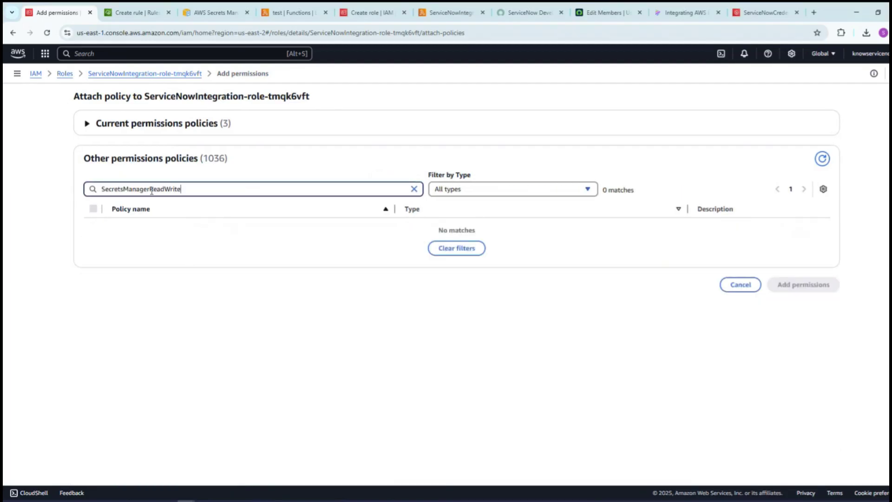
click(740, 285)
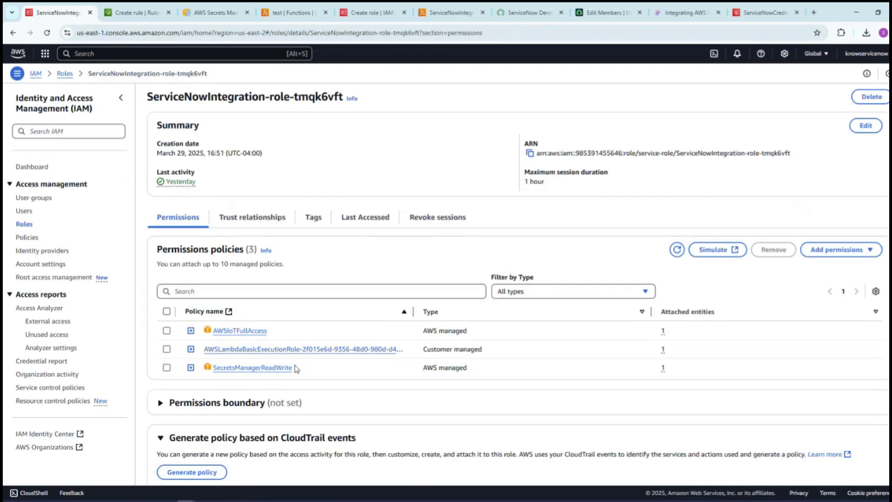
Check the role's permissions policies for AWSIoTFullAccess and SecretsManagerReadWrite
drag(292, 332, 214, 330)
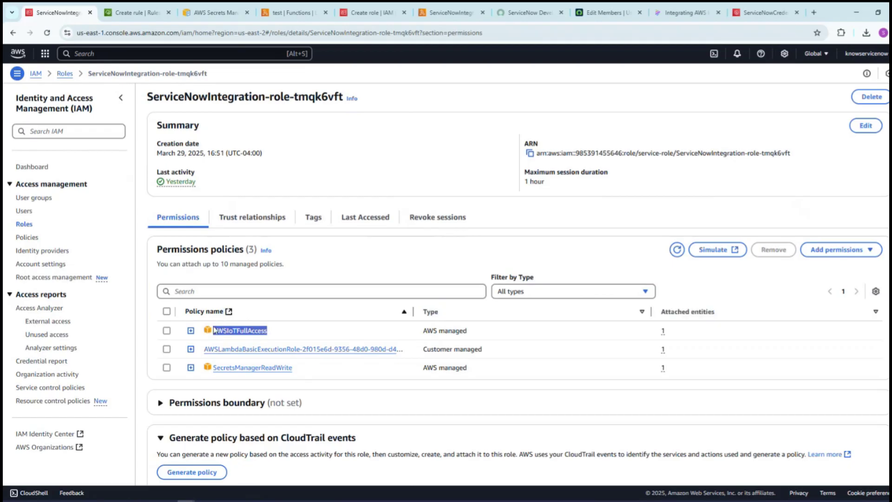
click(299, 334)
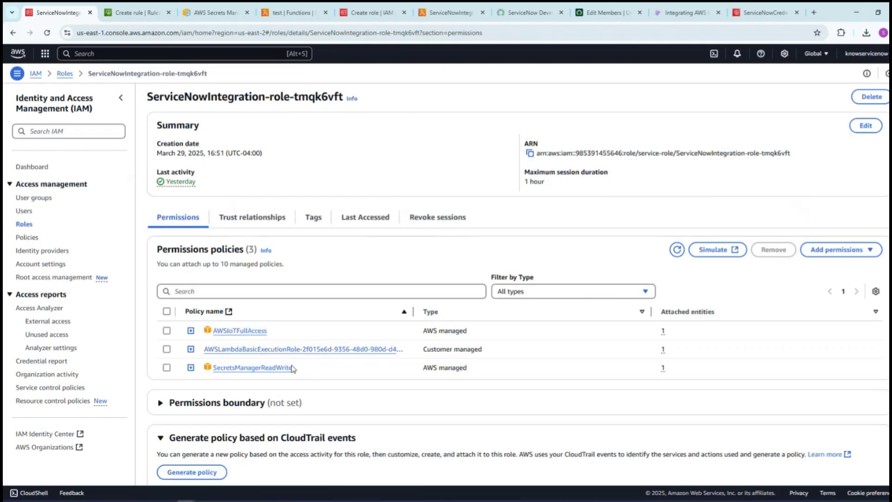
drag(294, 368, 217, 370)
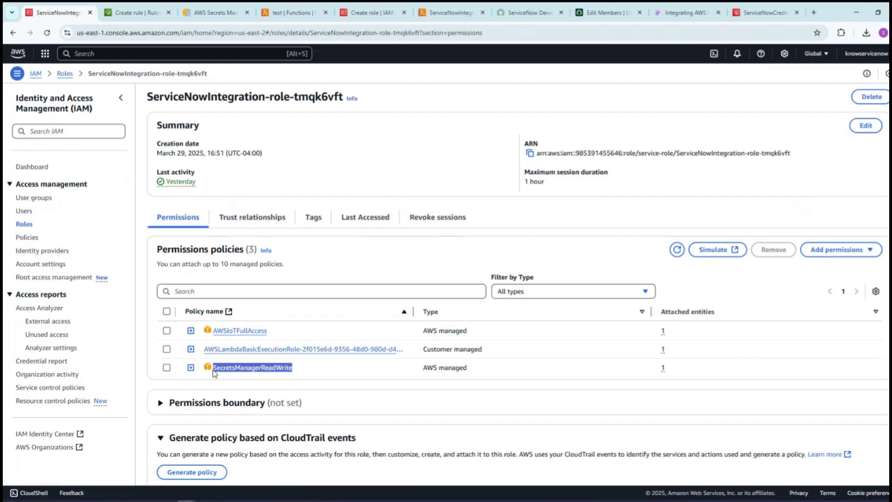
click(321, 380)
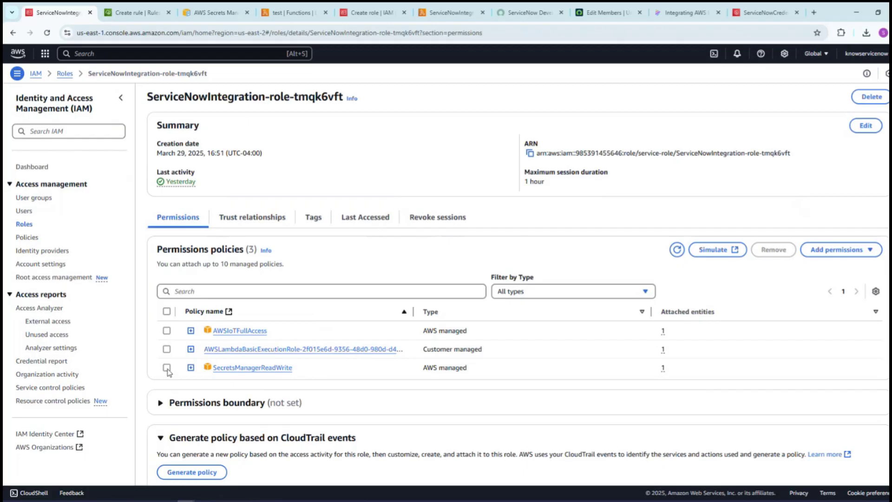
scroll(537, 205, down, 1)
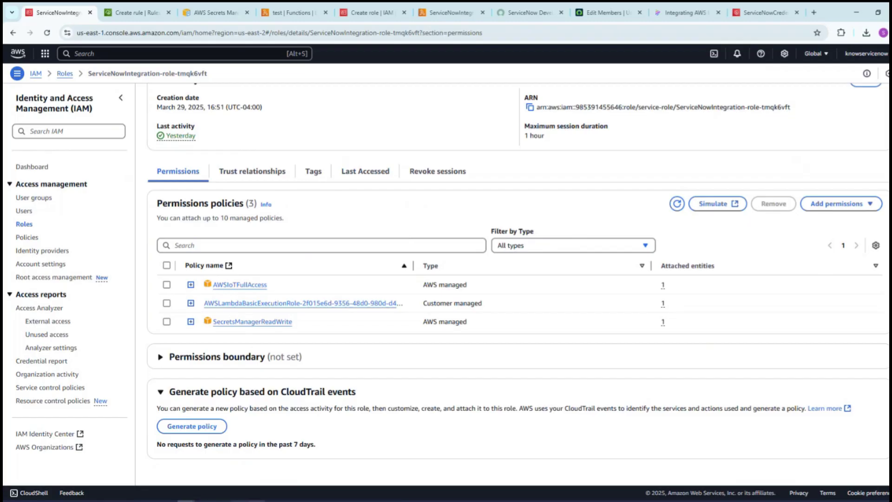
Switch to the PDF guide in Acrobat, read Step 3 on updating the Lambda function to fetch the secret, and return to the browser
key(alt+Tab)
scroll(595, 253, down, 3)
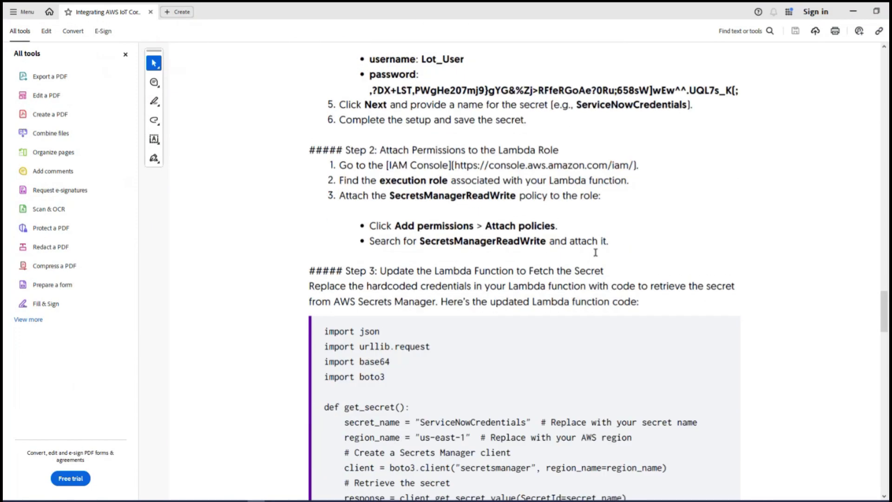
scroll(596, 252, down, 2)
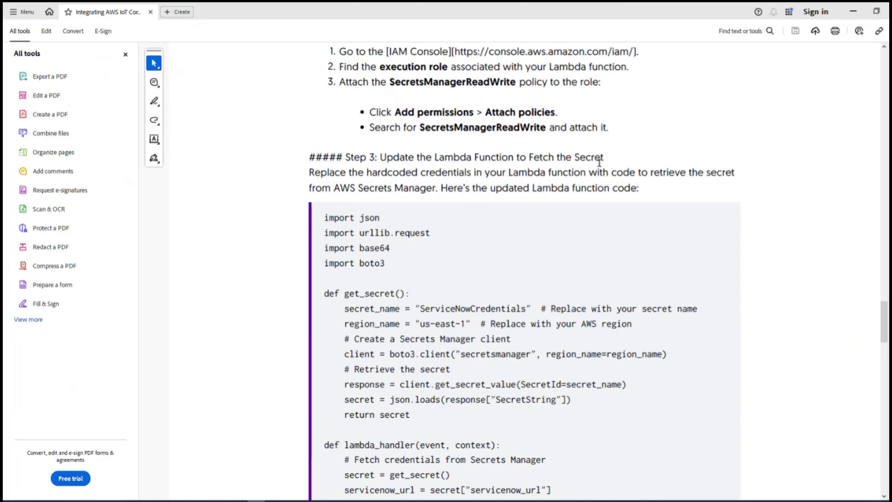
scroll(599, 162, down, 3)
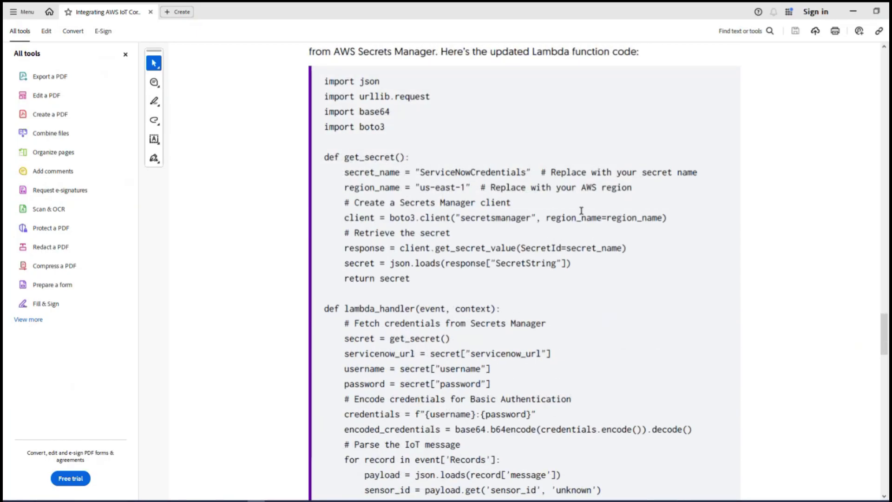
click(854, 11)
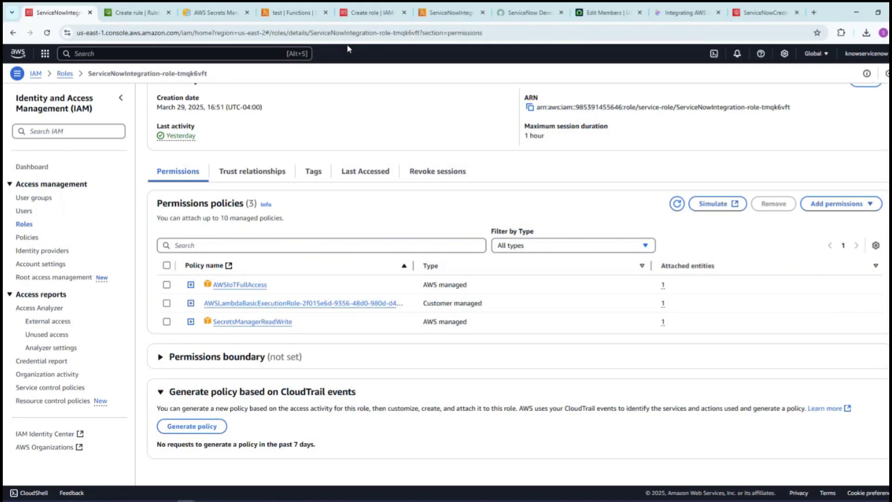
Check the region name and secret name in the test Lambda function's code, comparing the region with the console address
click(293, 13)
scroll(298, 389, down, 1)
scroll(328, 413, up, 1)
drag(434, 432, 338, 432)
drag(79, 32, 105, 34)
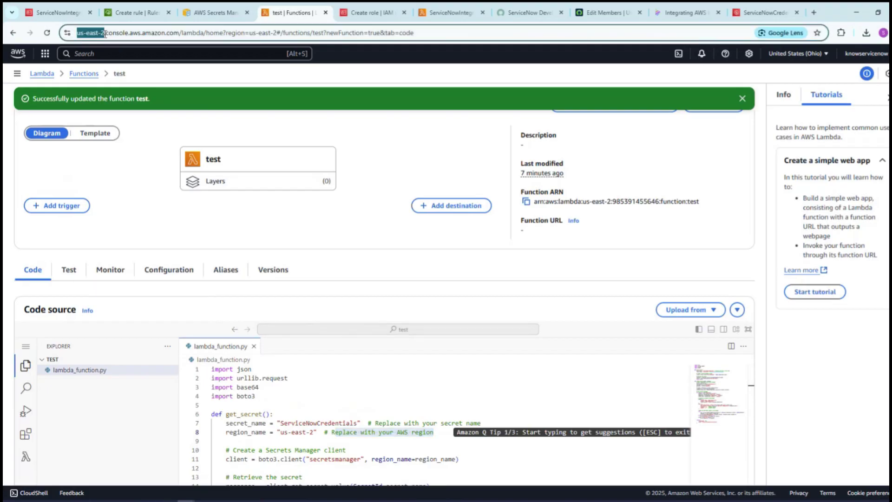
click(183, 216)
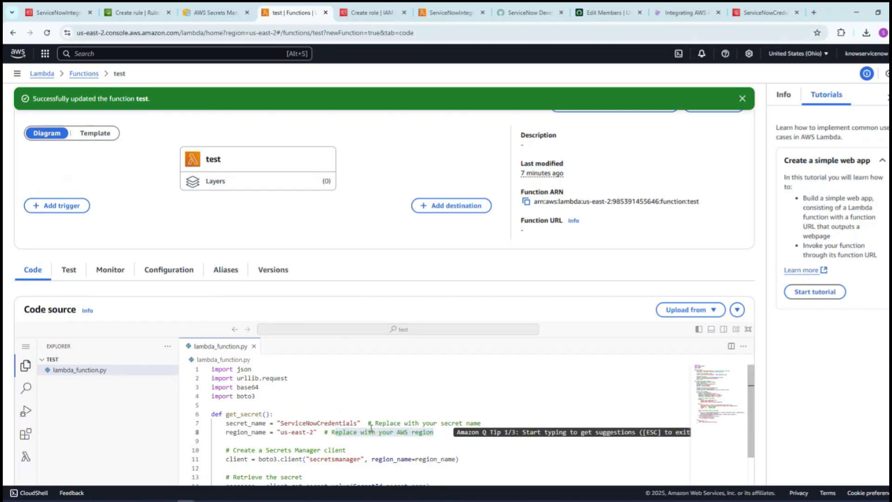
double_click(346, 423)
scroll(389, 399, down, 5)
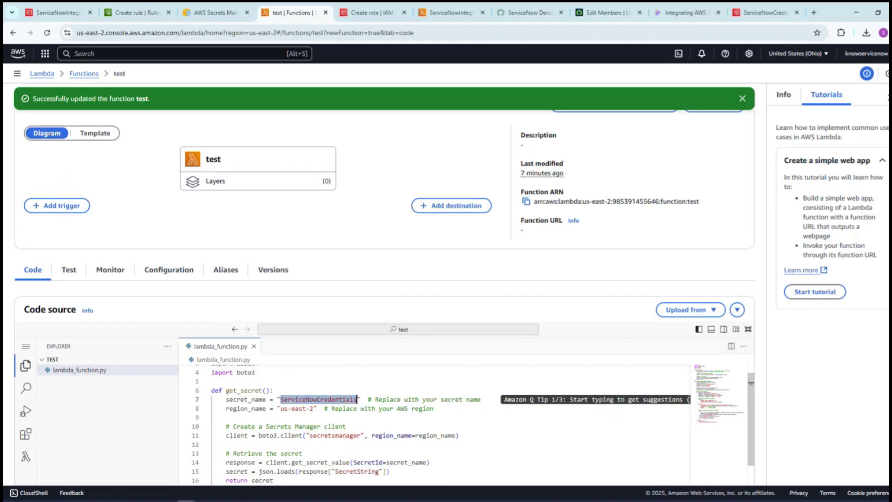
scroll(76, 390, down, 5)
Deploy the test function and try to save an unnamed test event with sensor_id "sensor-1", temperature 75 and sensors "temperature" from the code editor
click(105, 332)
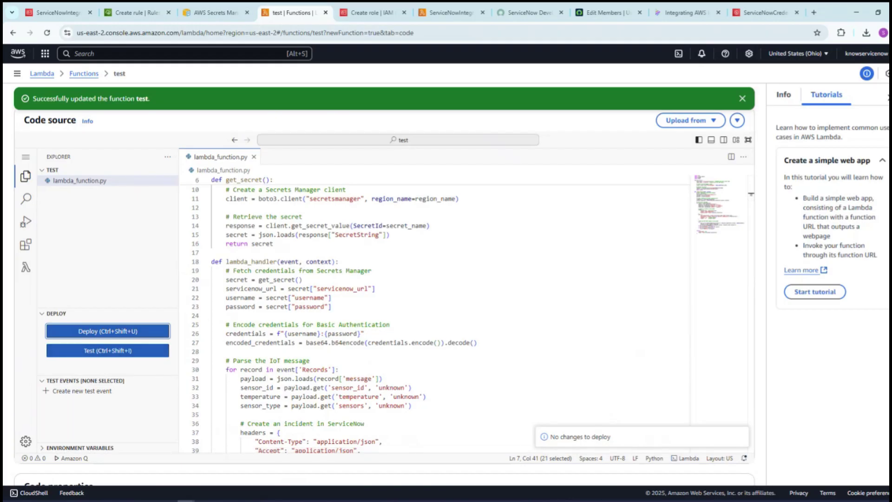
click(93, 355)
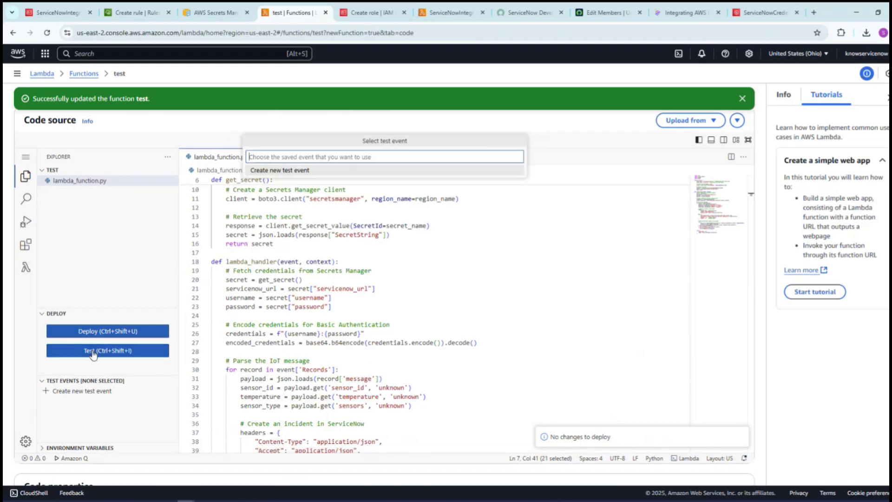
click(276, 170)
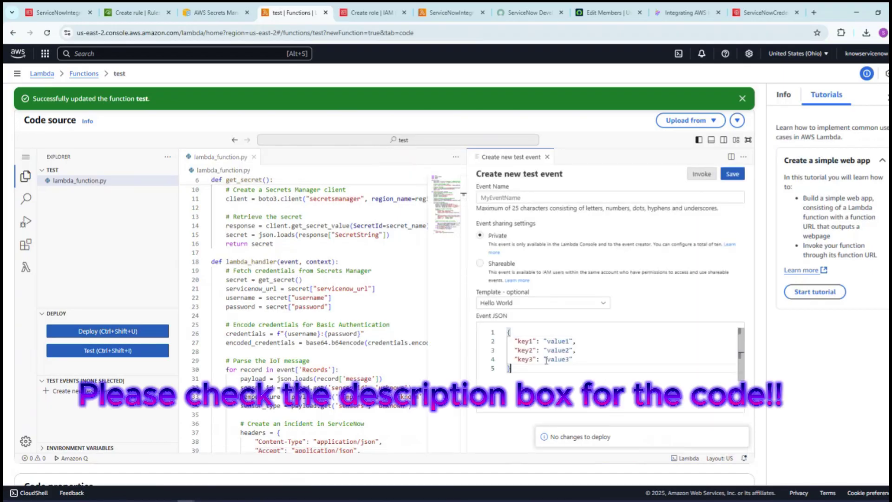
key(ctrl+a)
key(BackSpace)
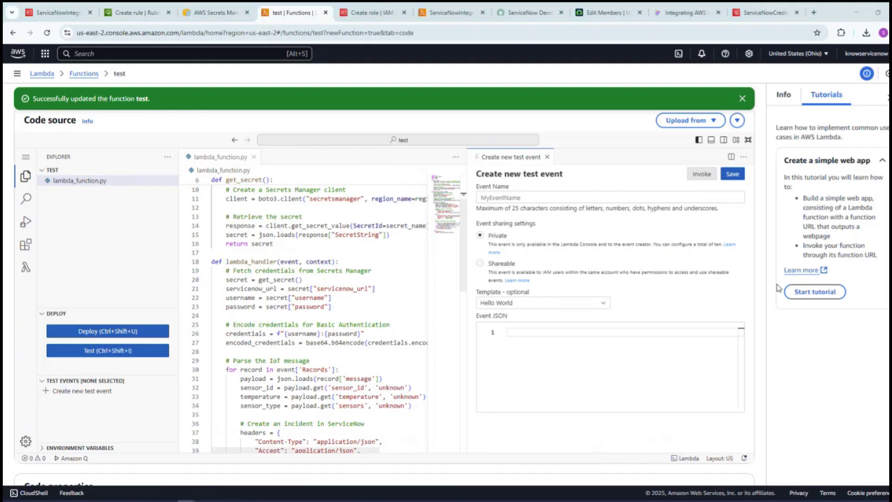
text({   "sensor_id": "sensor-1",   "temperature": 75,   "sensors": "temperature" })
click(732, 175)
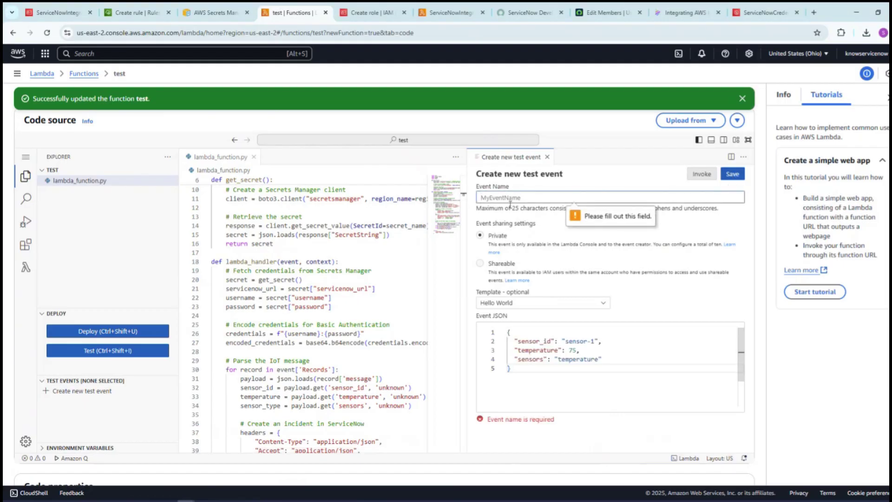
Set the event JSON on the function's test page to sensor_id "sensor-1", temperature 75 and sensors "temperature"
scroll(72, 233, up, 3)
click(70, 230)
scroll(124, 398, down, 5)
key(ctrl+a)
text({   "sensor_id": "sensor-1",   "temperature": 75,   "sensors": "temperature" })
drag(113, 204, 69, 100)
Name the new test event TestEvent and run the function with it
click(153, 233)
text(T)
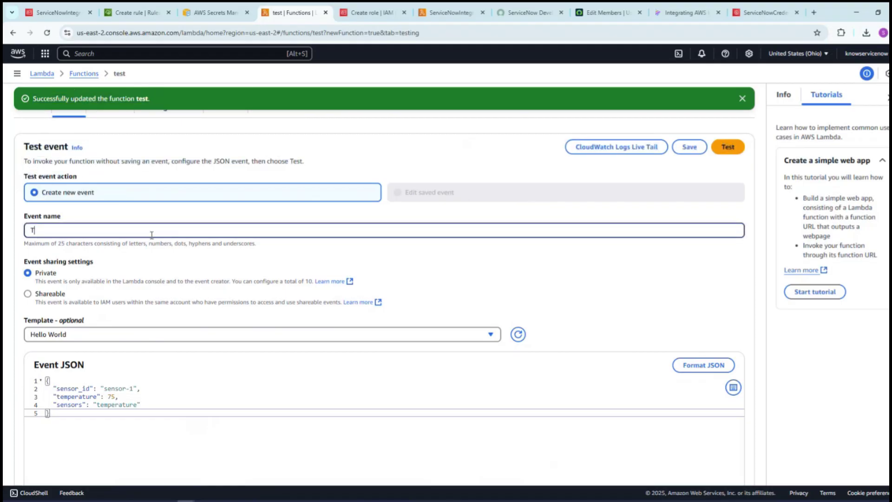
text(estEvent)
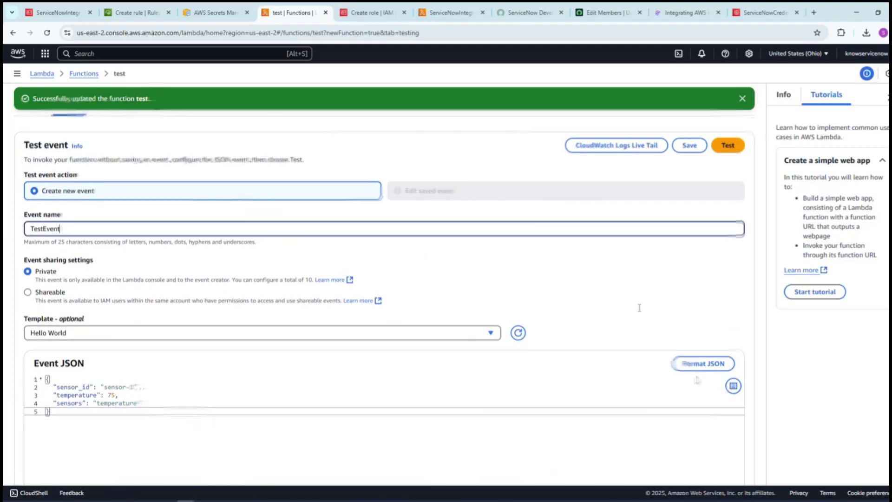
click(729, 147)
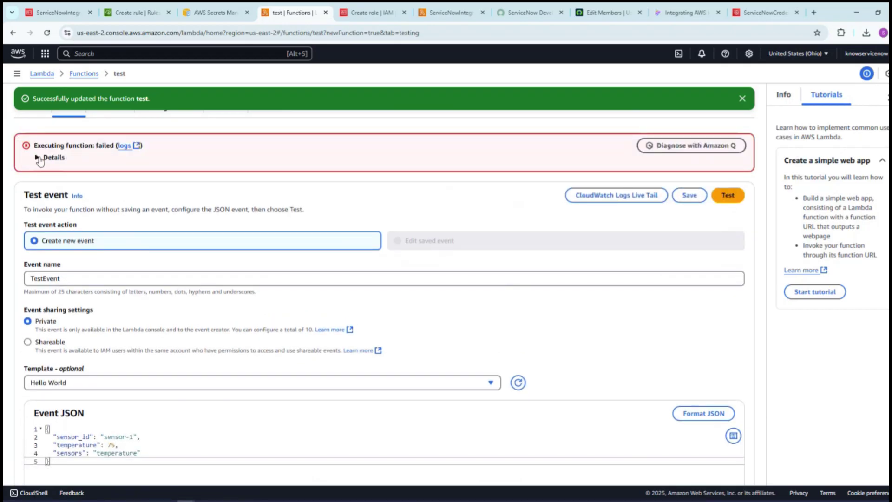
Examine the test run's execution details, dismiss the update notice, and review the response output alongside the function code
click(38, 158)
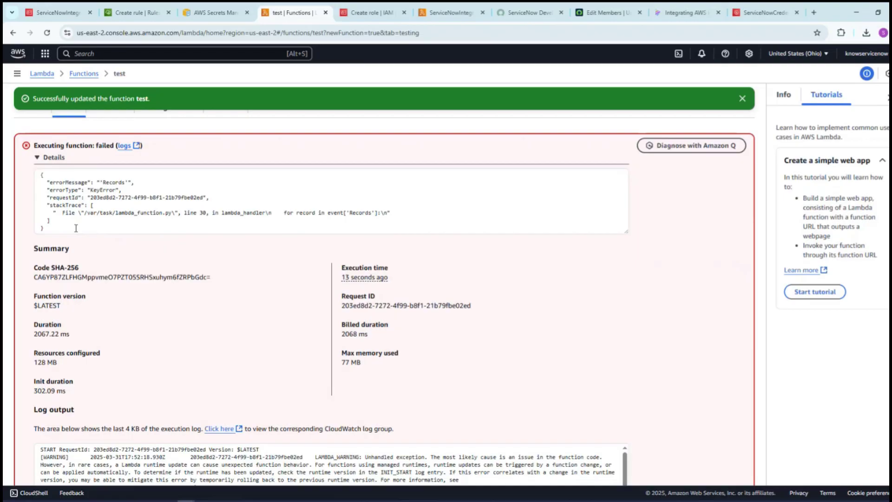
drag(76, 229, 33, 177)
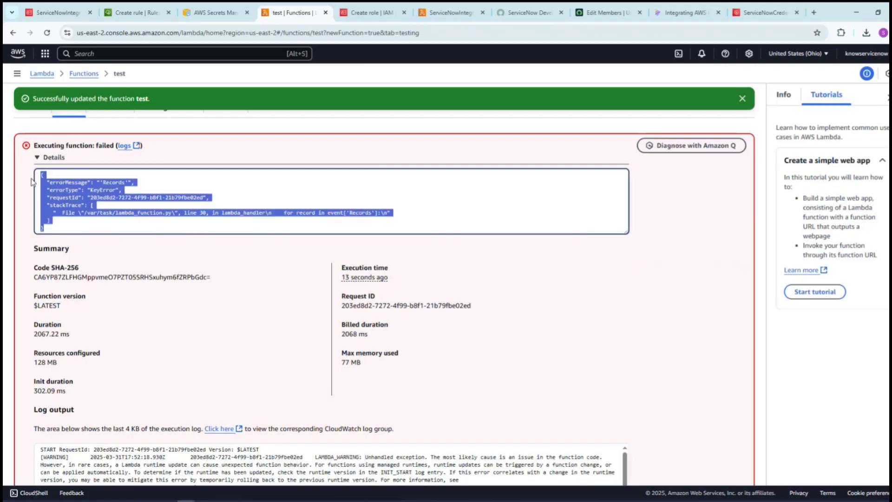
click(743, 98)
click(33, 107)
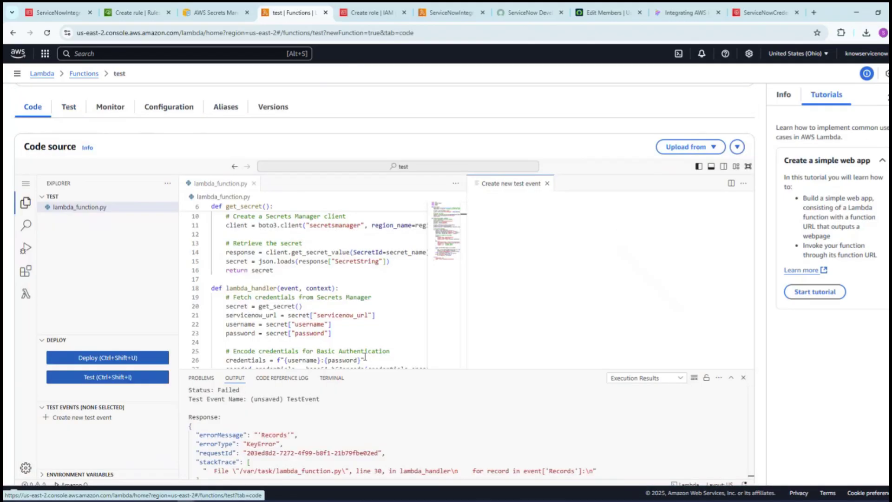
scroll(384, 272, down, 2)
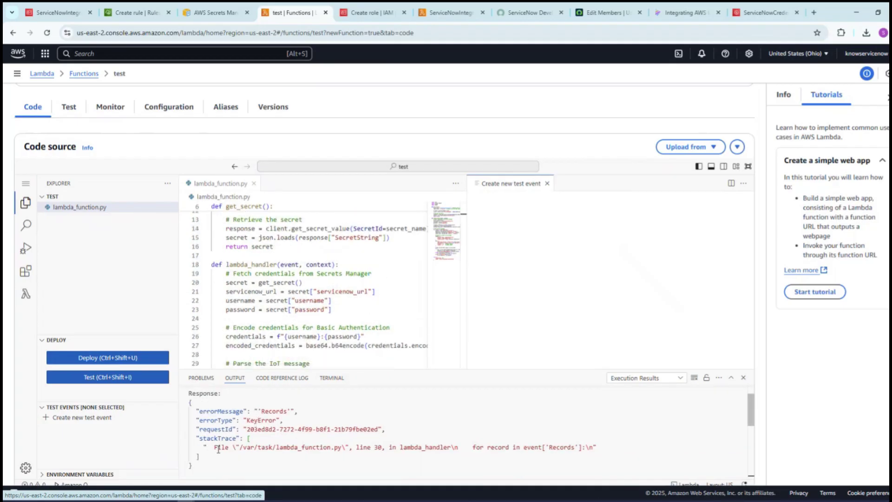
Examine the function's code in lambda_function.py together with the test run's output and the function overview
scroll(201, 329, down, 3)
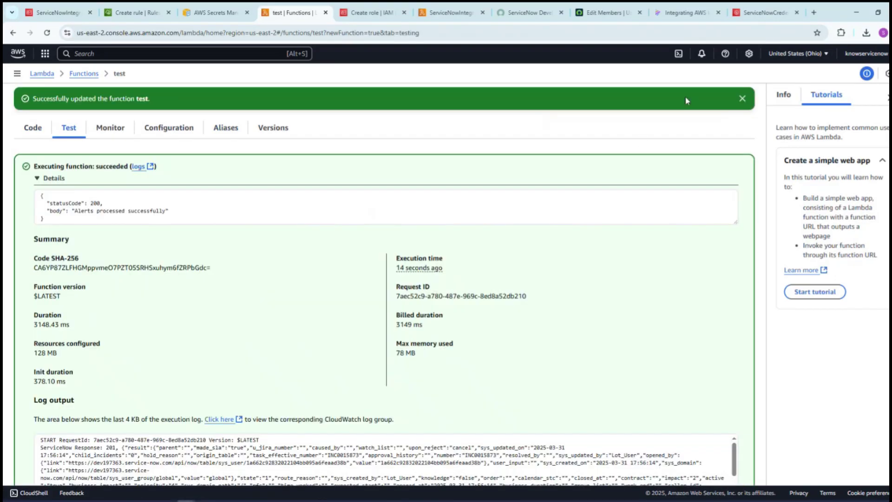
click(29, 130)
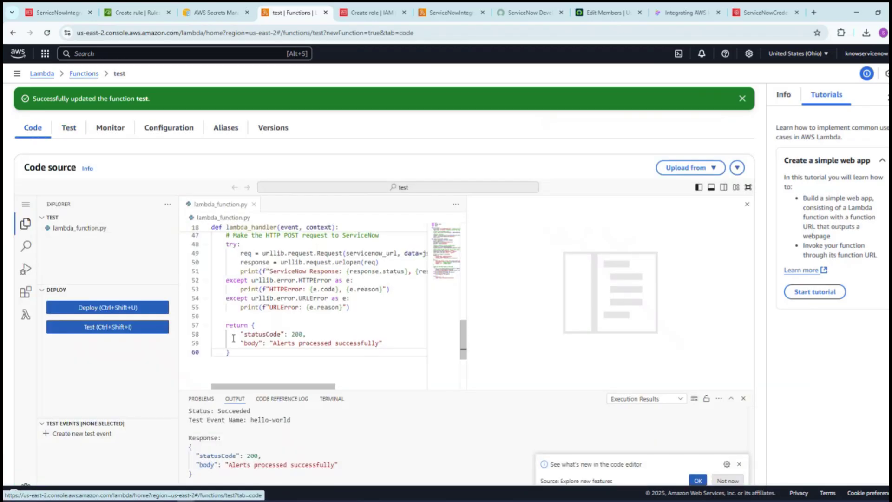
scroll(356, 324, up, 5)
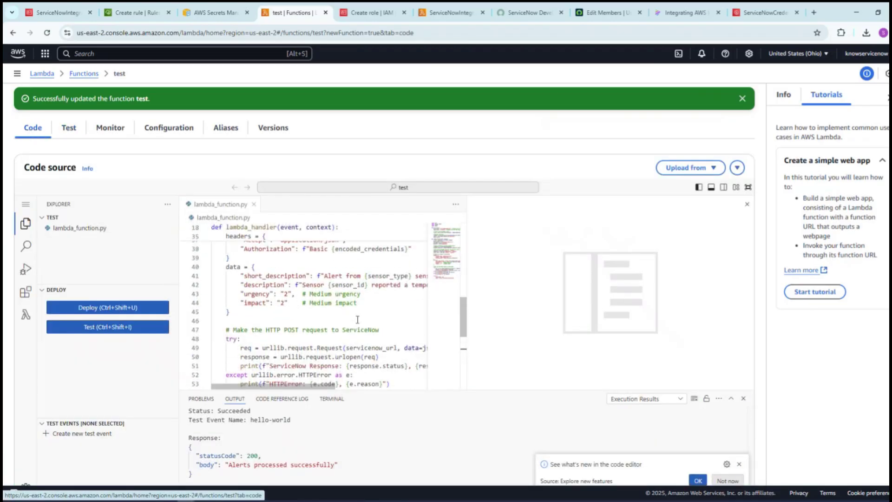
scroll(362, 312, up, 15)
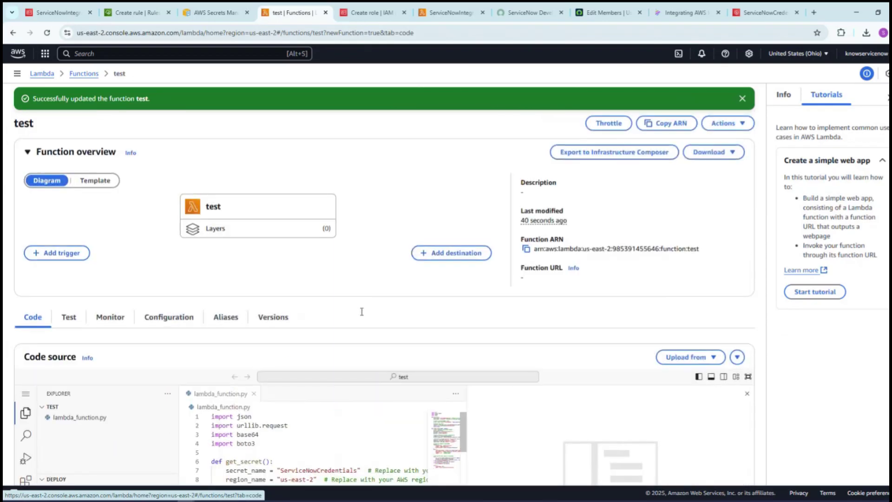
scroll(361, 312, down, 3)
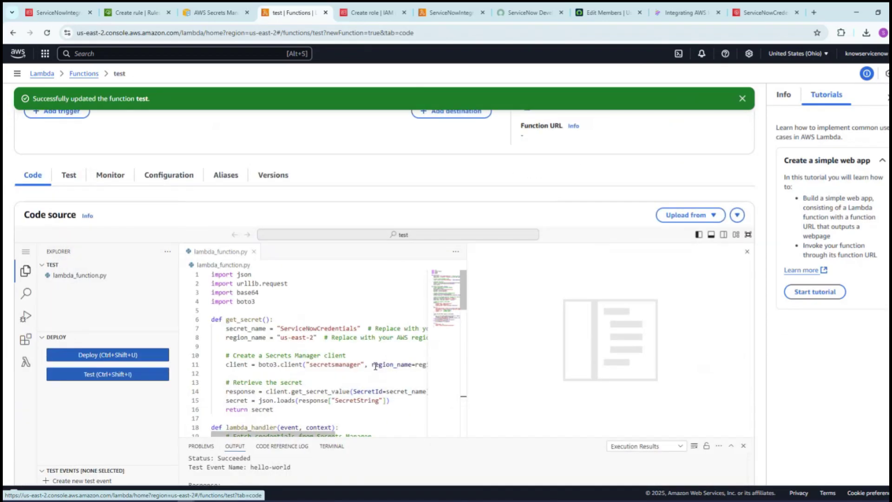
Review the function's general configuration and its basic settings for memory, ephemeral storage, SnapStart, timeout and execution role
click(160, 179)
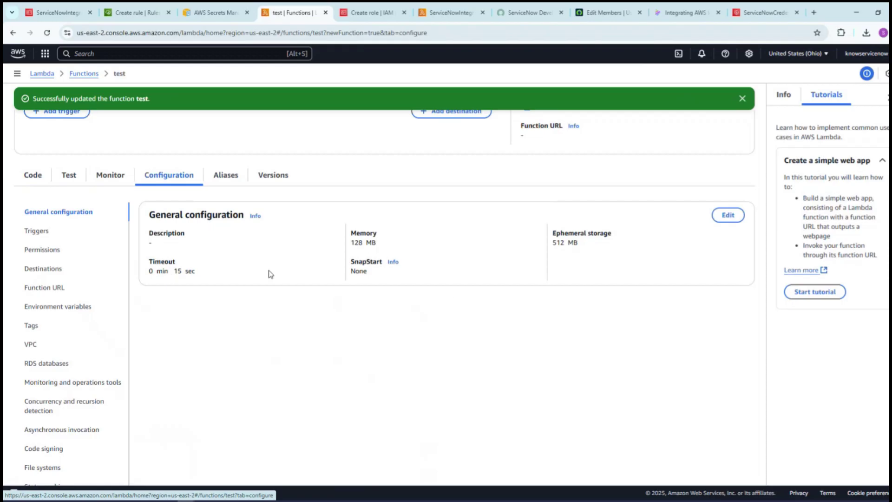
click(728, 215)
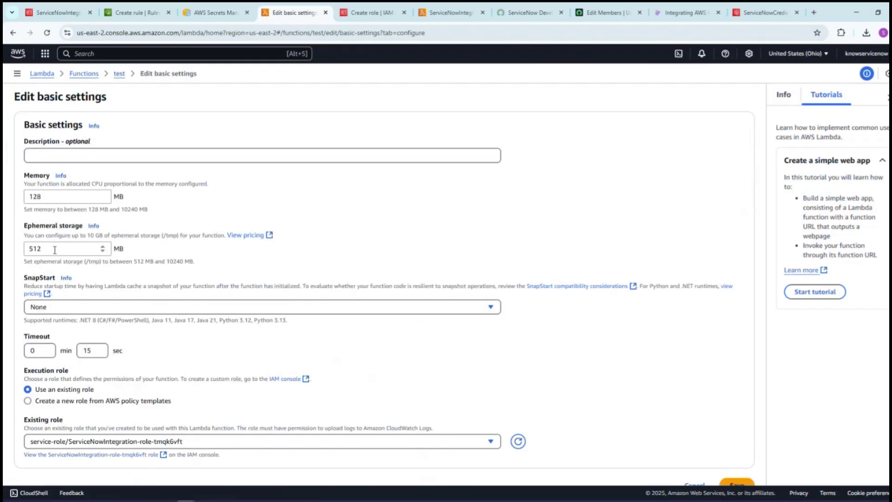
scroll(724, 483, down, 1)
click(692, 458)
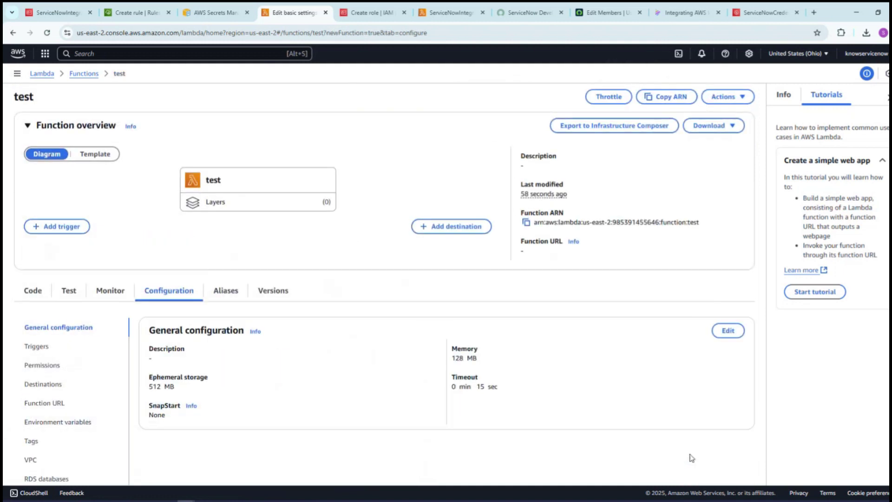
Try to create a test event named "Test 2" with sensor_id "sensor-2" in the code editor, and accept the what's-new notice
click(33, 293)
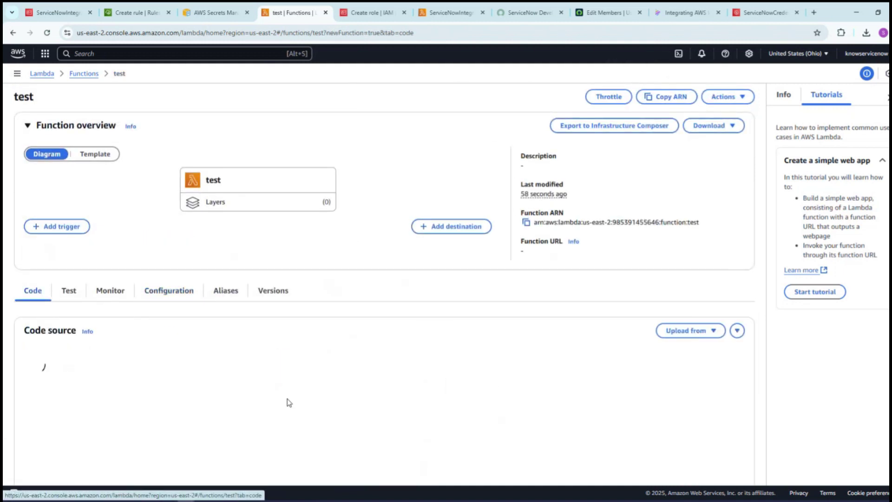
scroll(337, 364, down, 5)
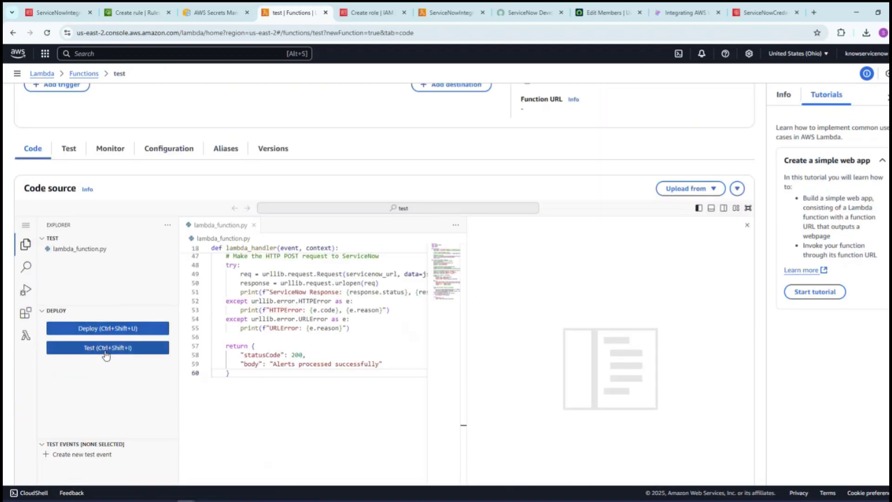
click(106, 354)
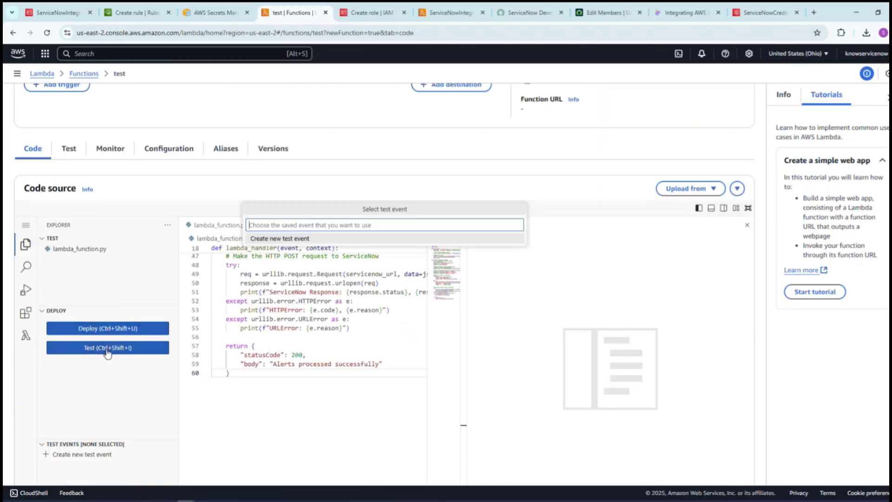
click(307, 240)
scroll(581, 346, down, 2)
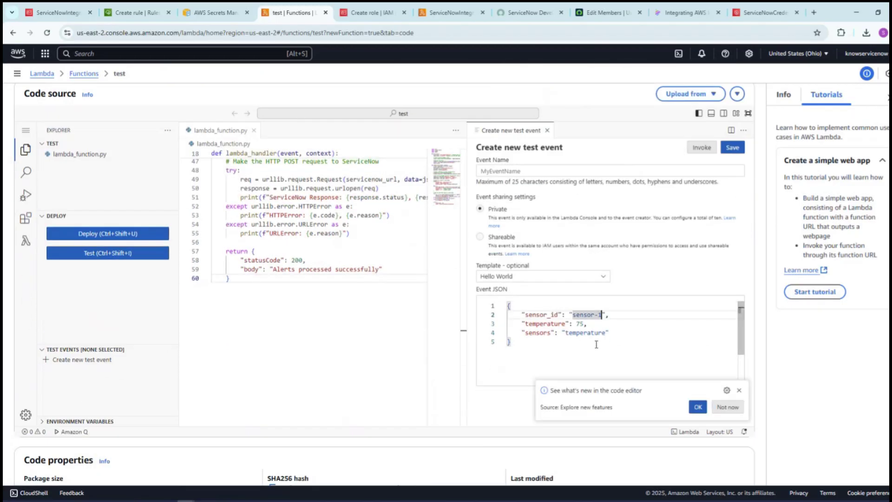
key(BackSpace)
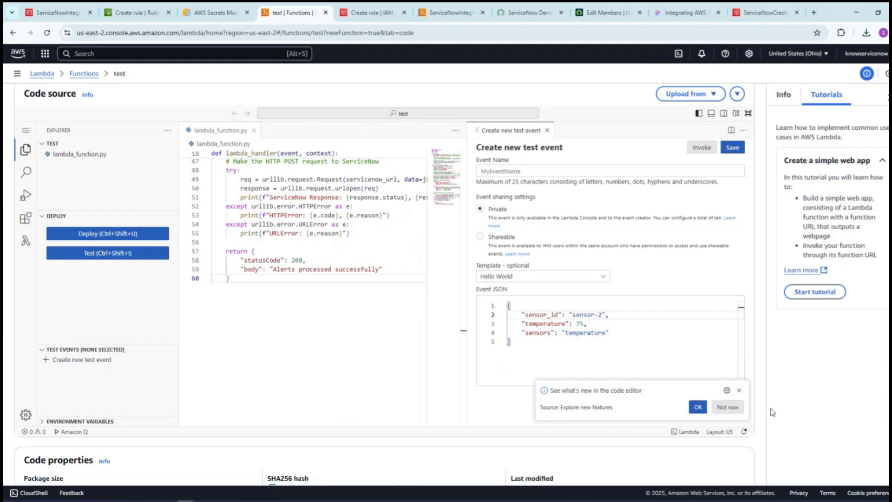
click(514, 170)
text(Tes)
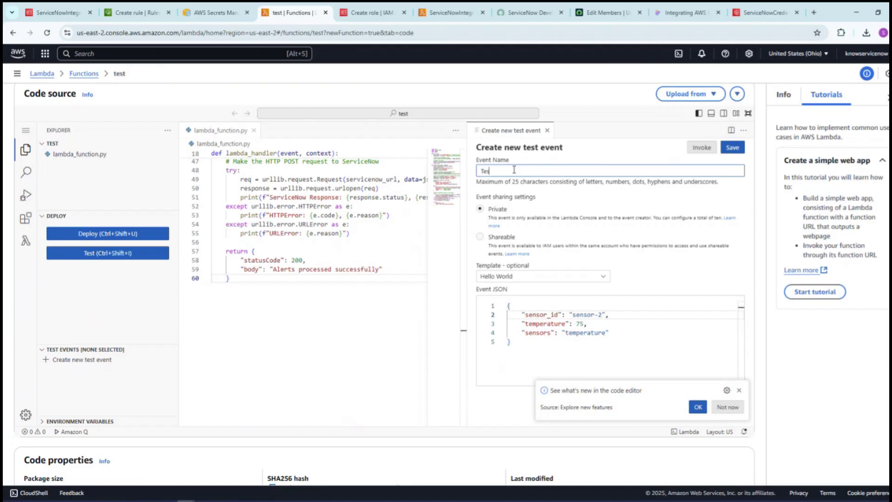
text(t 2)
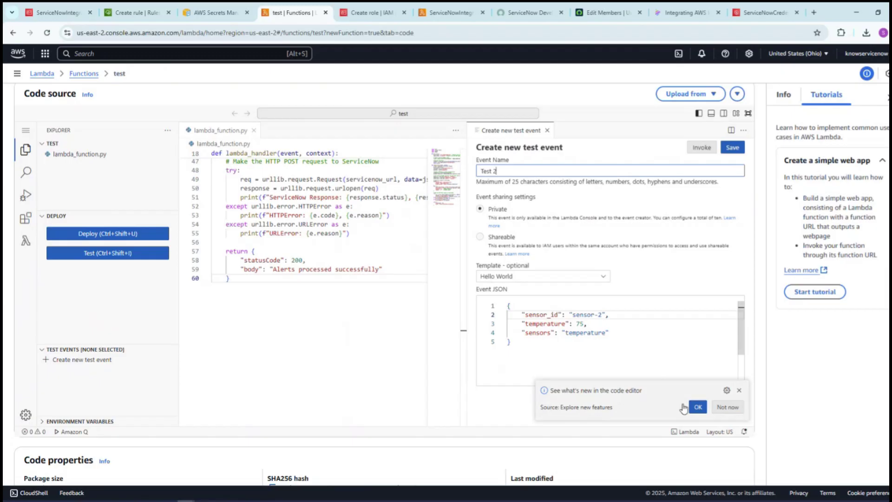
click(698, 406)
scroll(718, 389, up, 1)
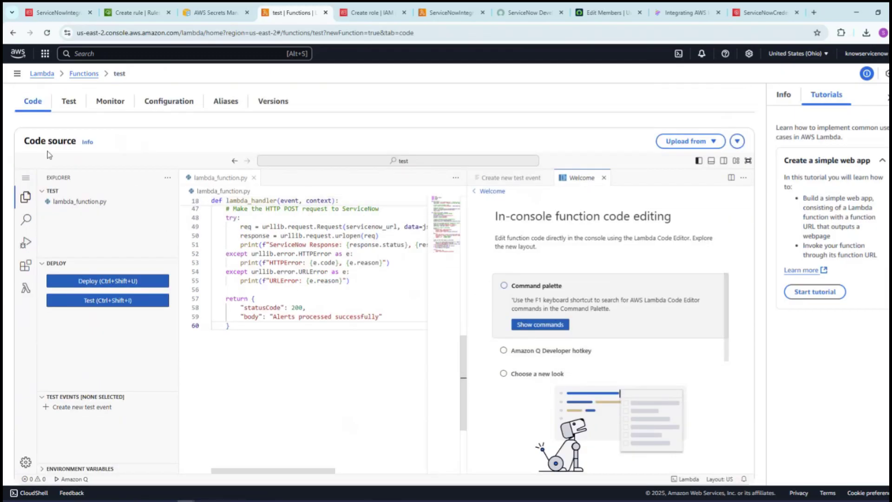
Change sensor_id to "sensor-2" in TestEvent's JSON on the function's test page and run the test
click(69, 102)
scroll(114, 351, down, 6)
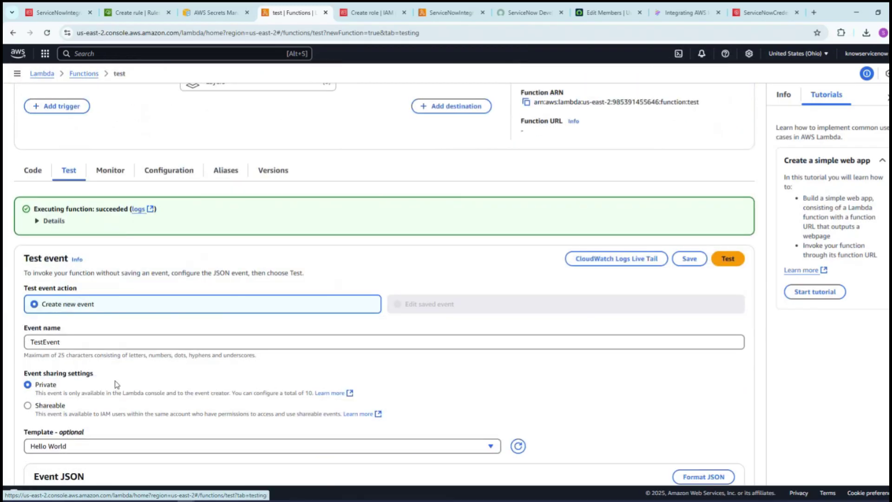
click(139, 336)
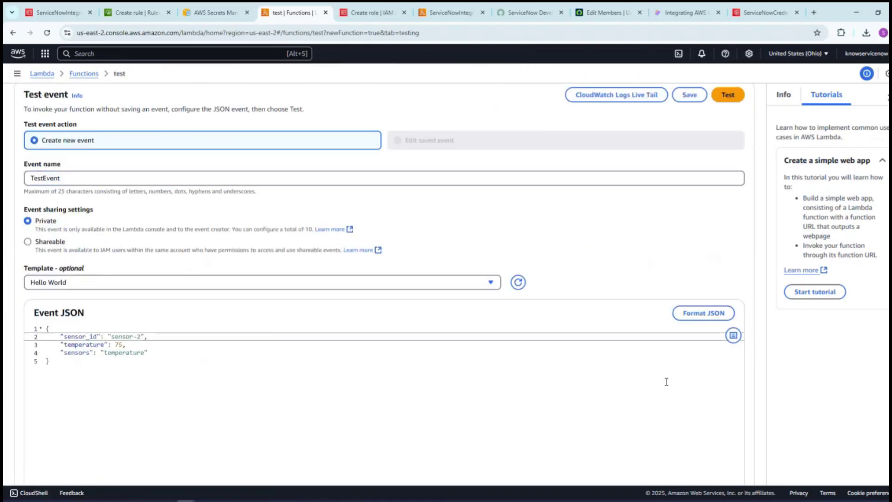
click(728, 94)
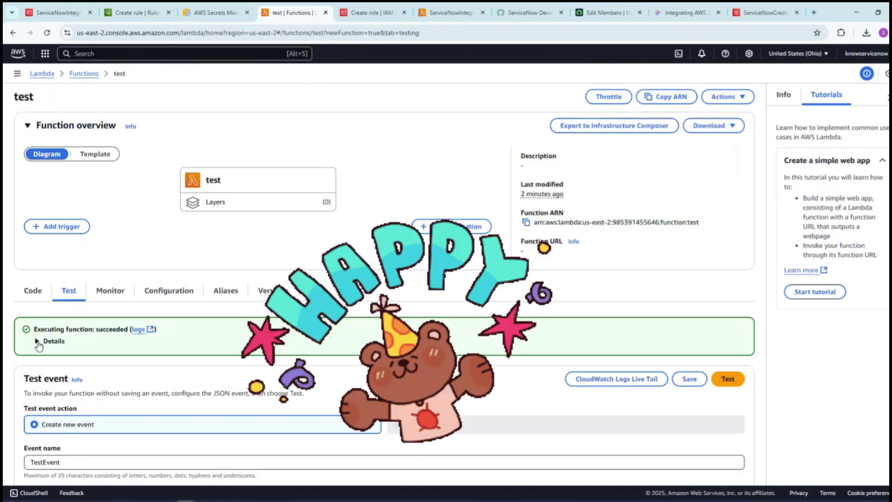
Review the test run's execution details and copy the incident number from the ServiceNow response in the log output
click(37, 343)
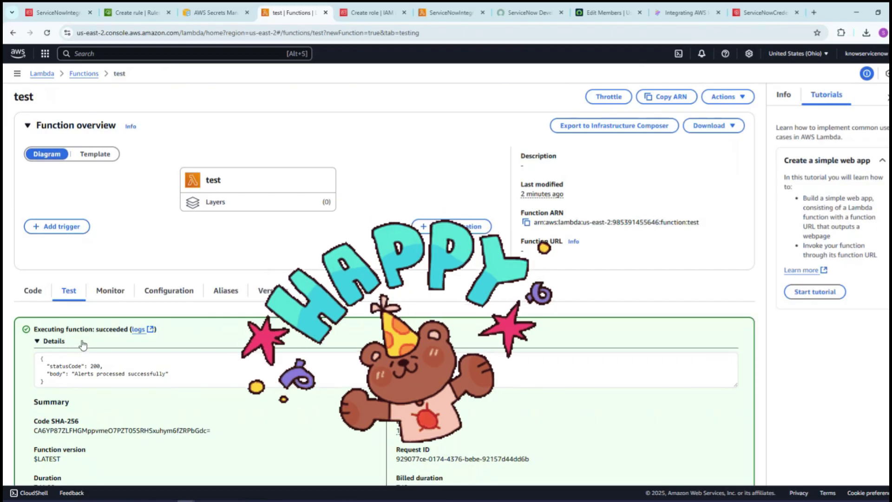
drag(170, 374, 63, 374)
scroll(274, 423, down, 3)
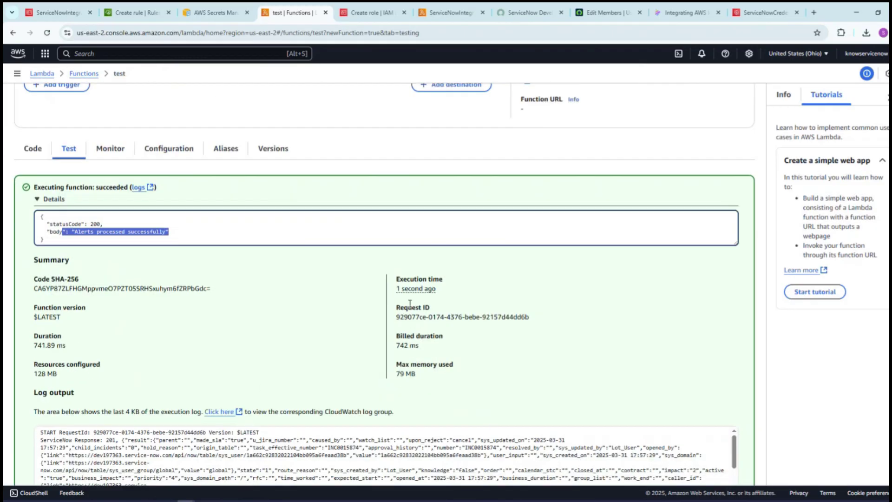
scroll(123, 367, down, 3)
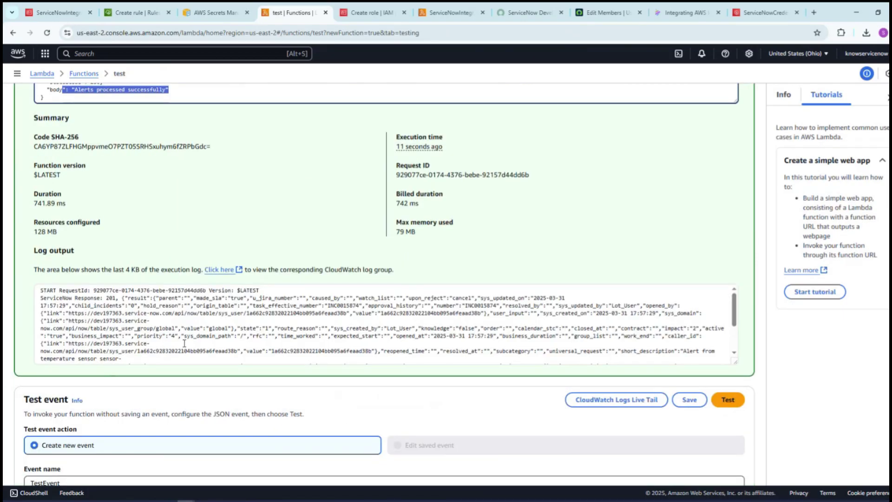
double_click(476, 305)
key(ctrl+c)
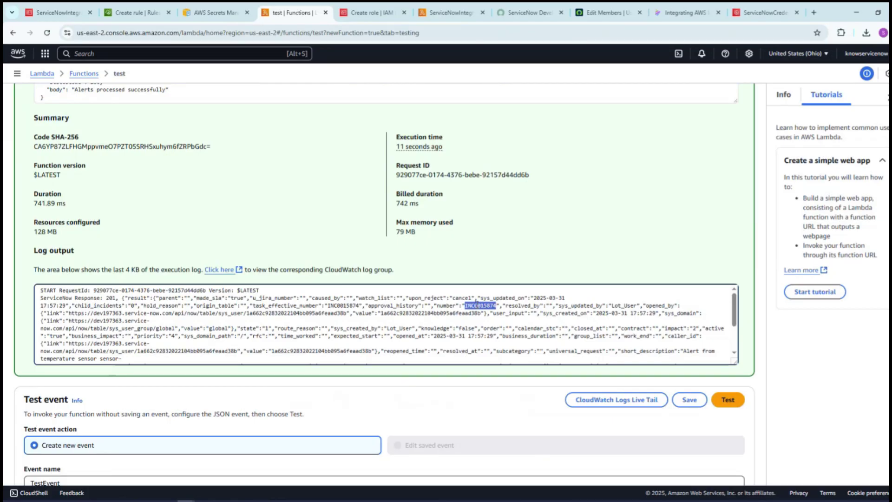
Switch to ServiceNow, search globally for the copied incident number and open the exactly matching incident
click(604, 12)
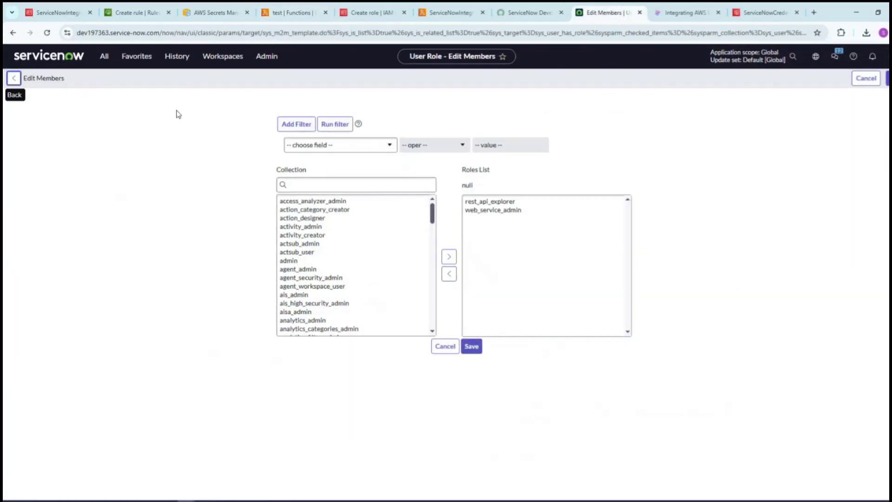
click(793, 56)
key(ctrl+v)
key(Return)
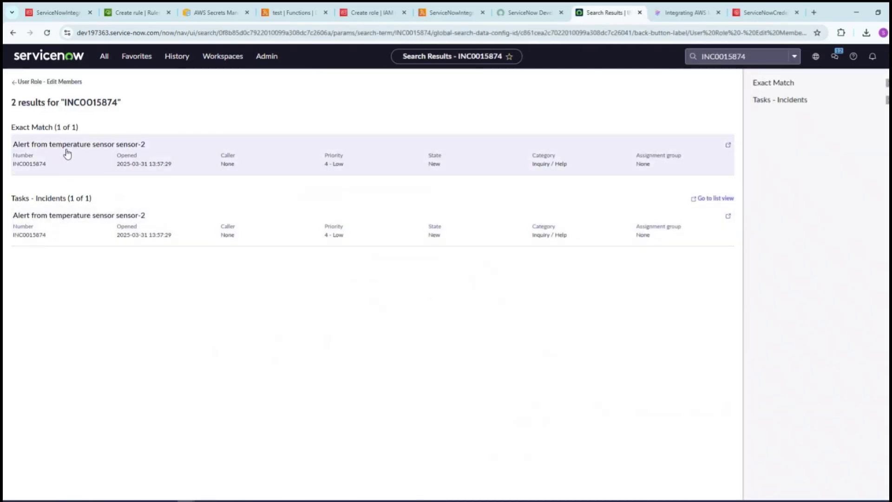
click(67, 153)
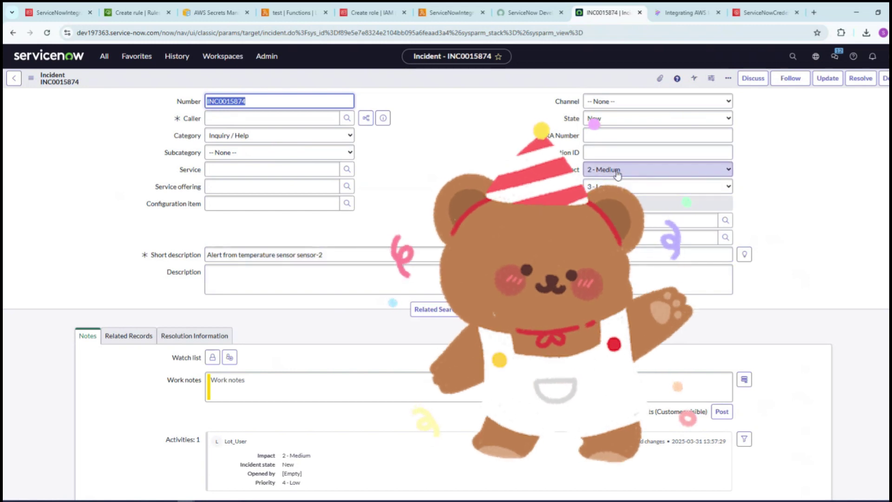
Examine the incident's impact, urgency, priority, short description, activity notes and task SLAs
scroll(260, 278, down, 1)
scroll(261, 278, down, 1)
scroll(214, 179, up, 1)
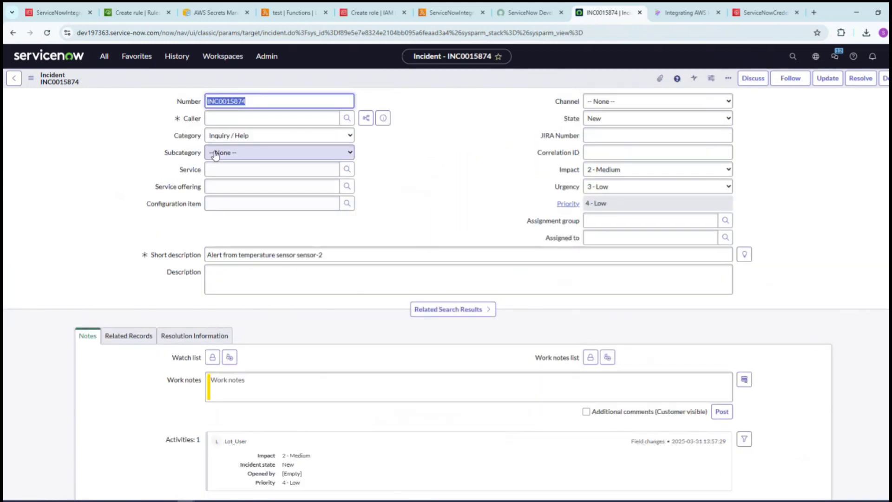
drag(342, 255, 189, 244)
click(404, 219)
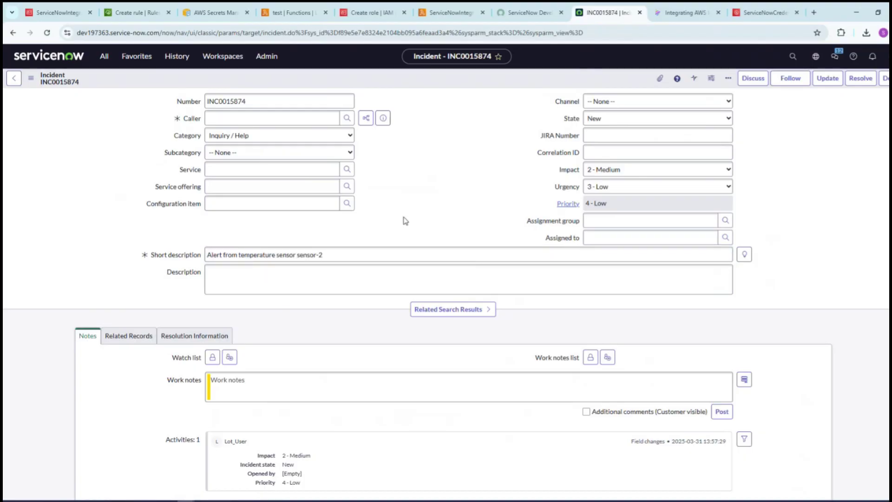
scroll(415, 339, down, 7)
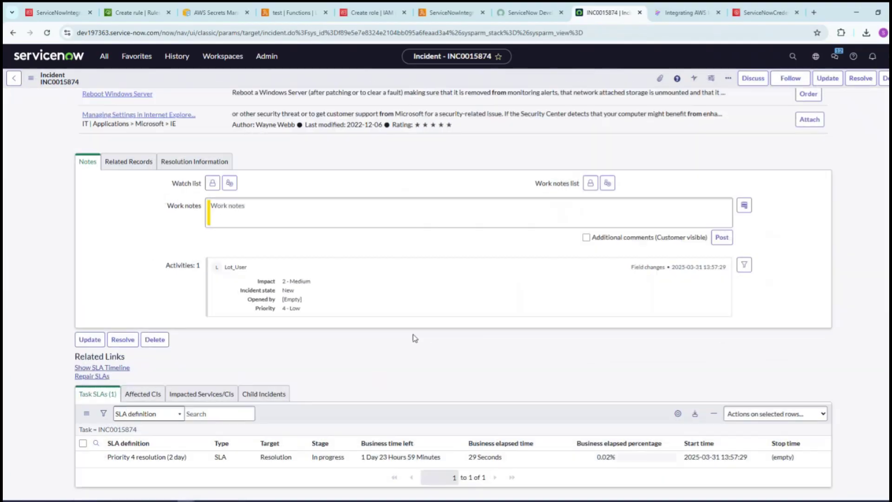
scroll(390, 340, up, 7)
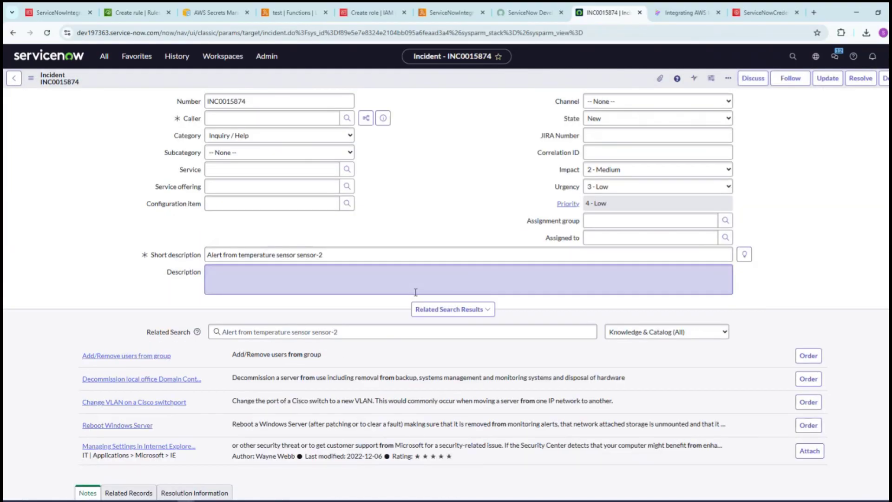